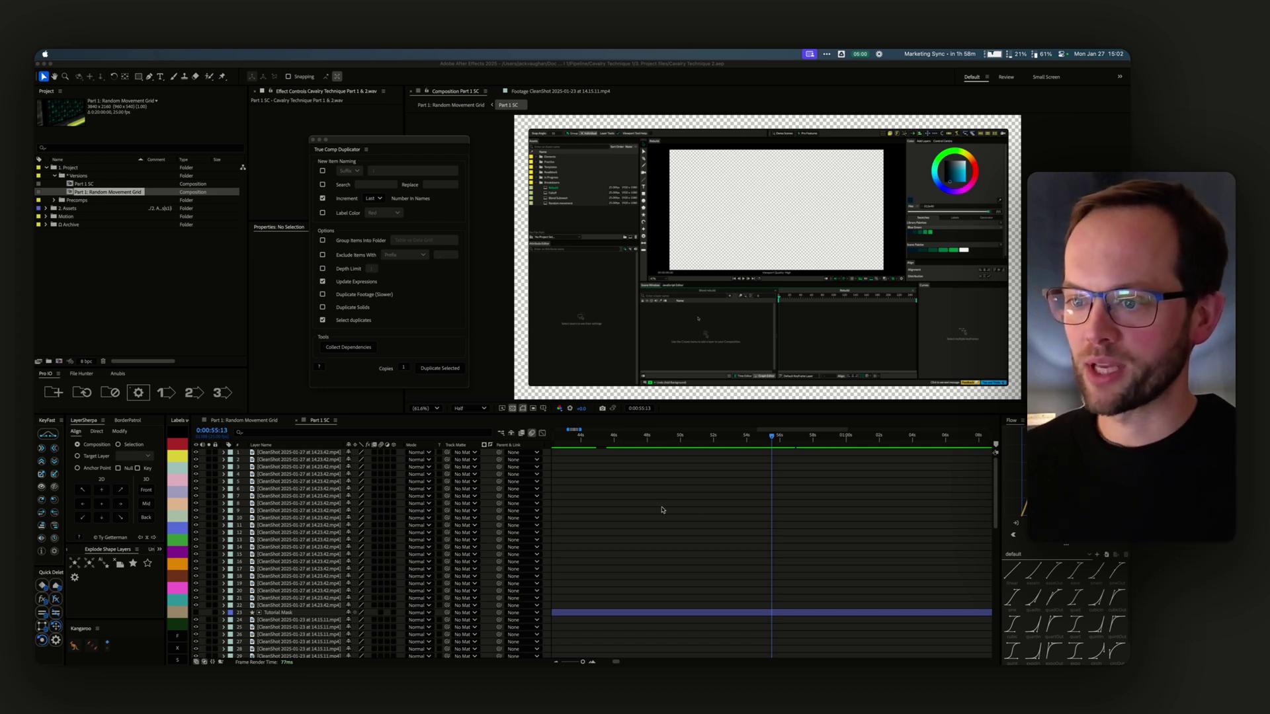
# Step: Nudge the True Comp Duplicator window a little left and up, out of the way
pyautogui.moveTo(418, 141); pyautogui.dragTo(372, 139)
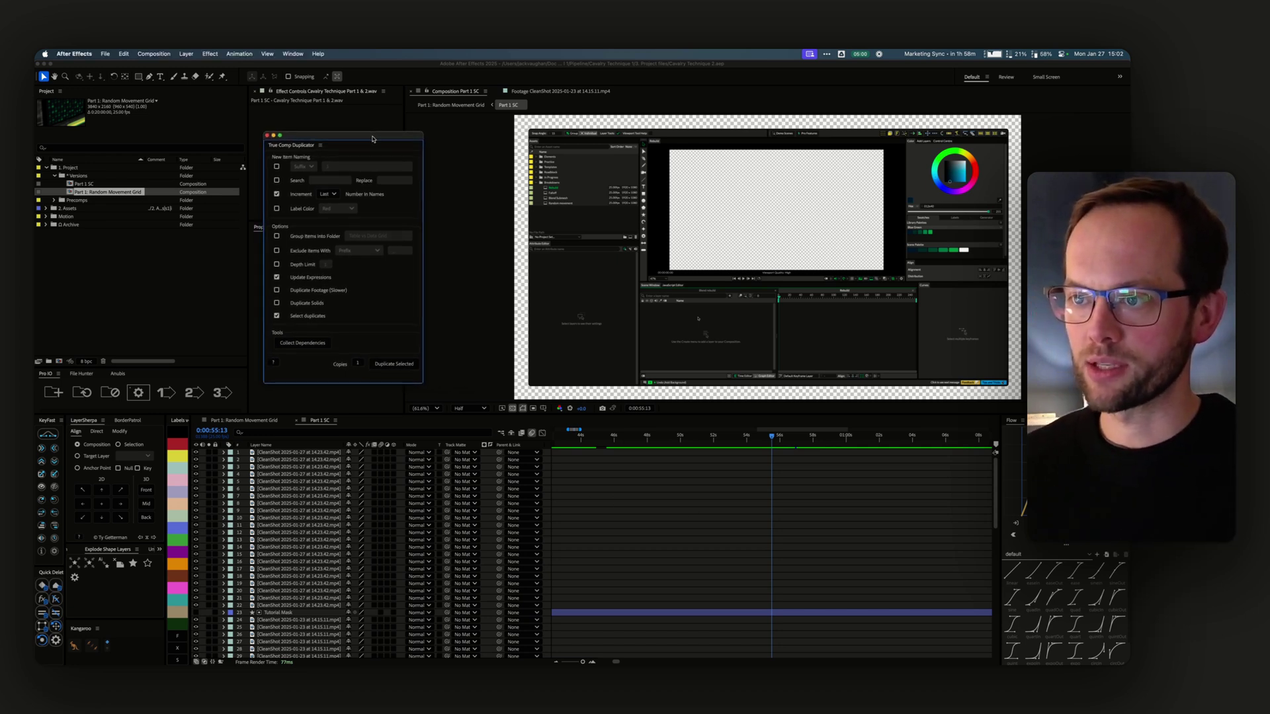
# Step: Preview Part 1: Random Movement Grid to 0:01:33:12, then scrub Part 1 SC back to 0:00:48:14
pyautogui.click(111, 185)
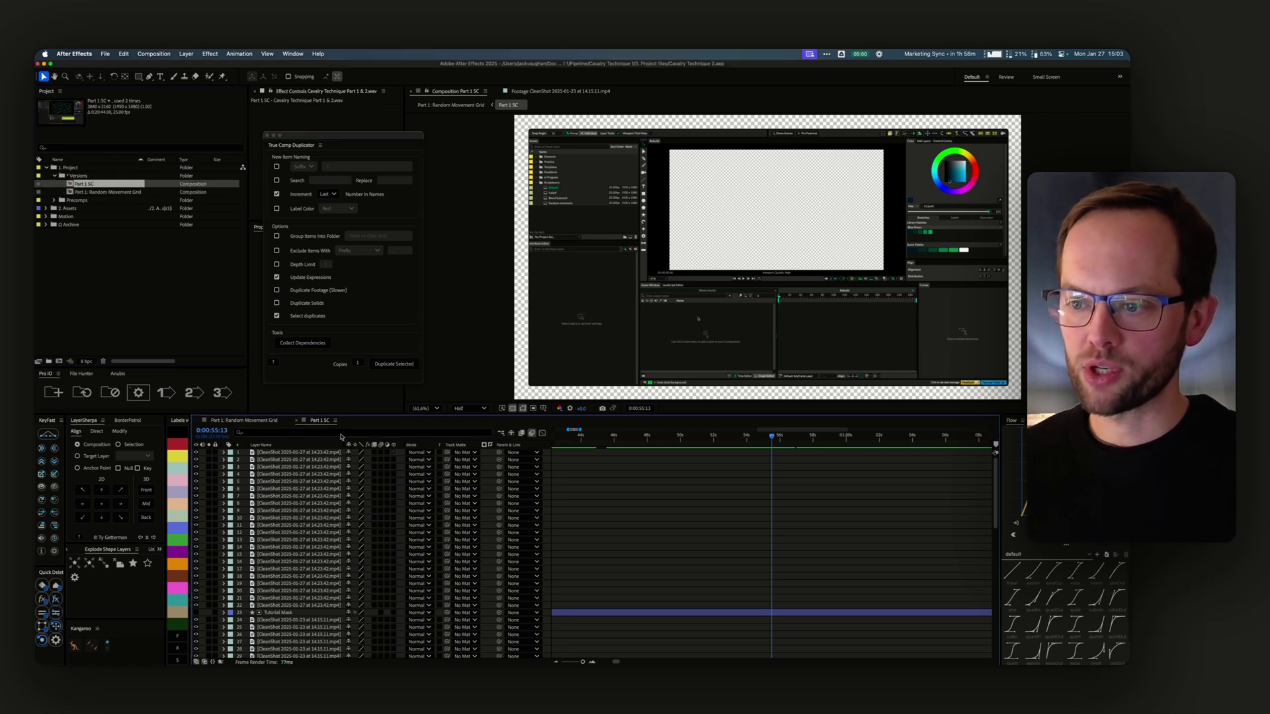
pyautogui.doubleClick(106, 192)
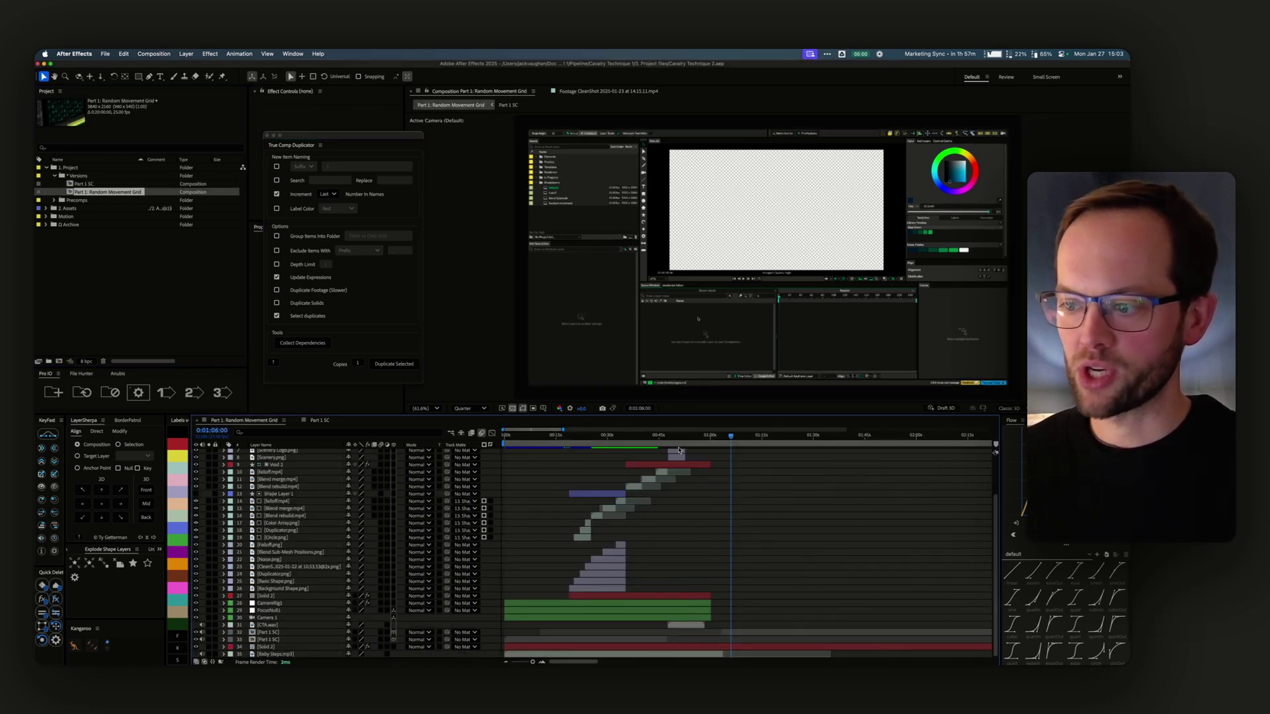
pyautogui.click(568, 436)
pyautogui.moveTo(568, 436); pyautogui.dragTo(844, 455)
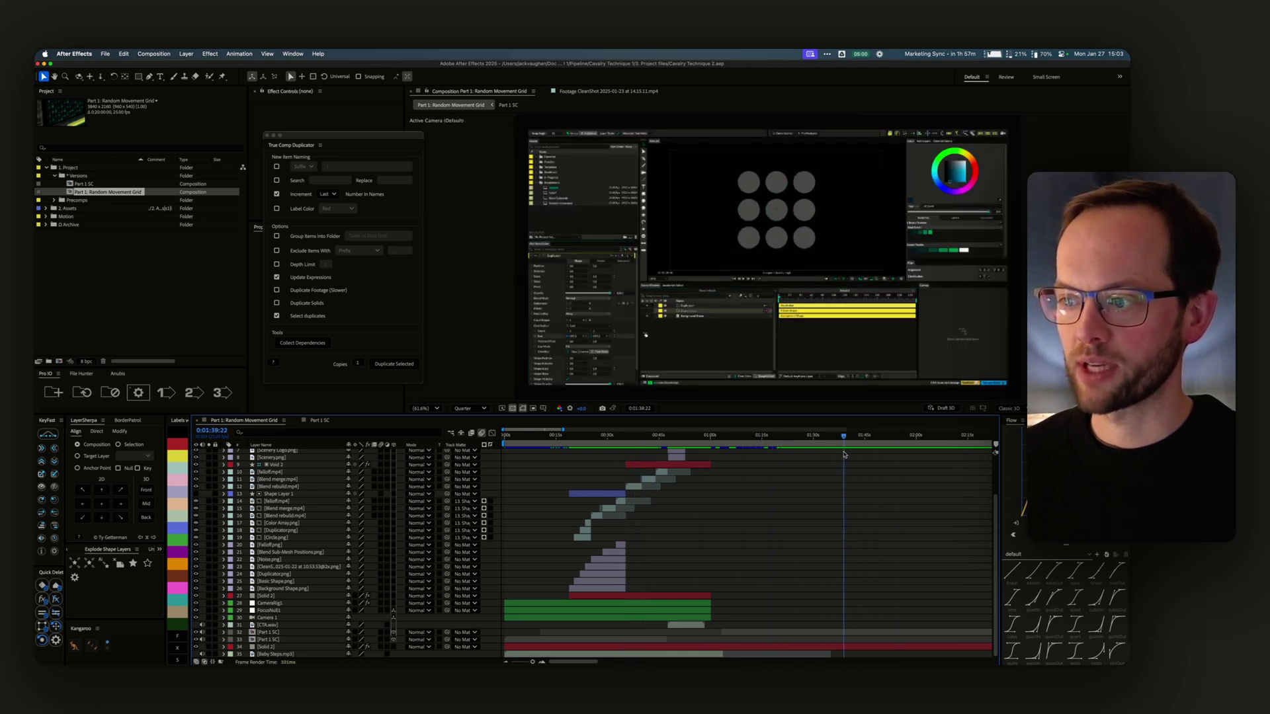
pyautogui.click(320, 420)
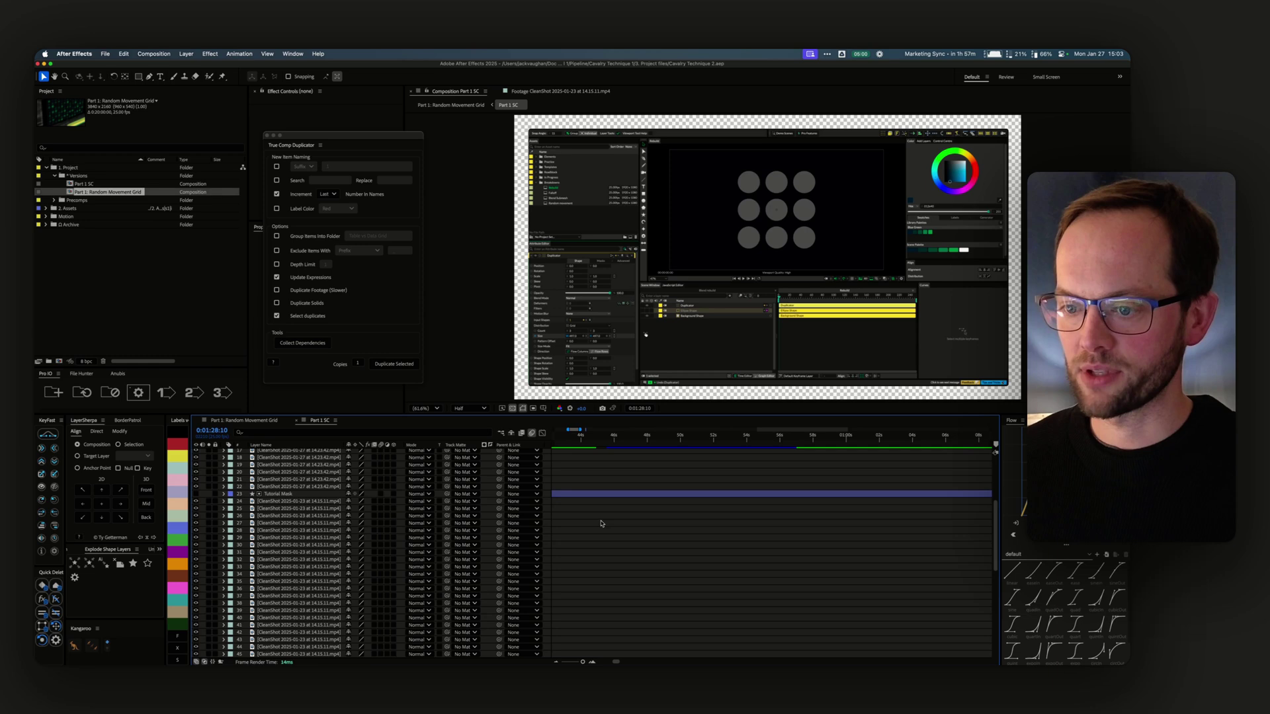
pyautogui.moveTo(651, 436); pyautogui.dragTo(654, 537)
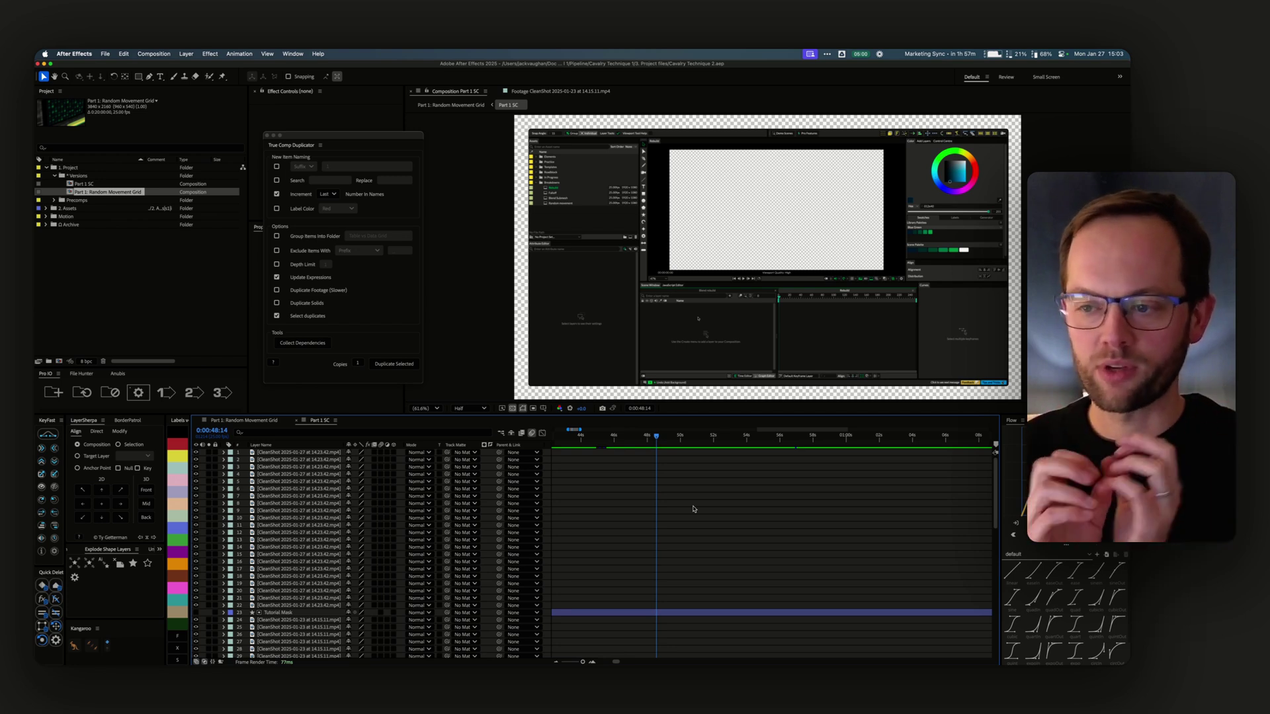
# Step: Return to the grid comp at 0:01:07:13 and select its nested Part 1 SC layer
pyautogui.hotkey('shift', 'Escape')
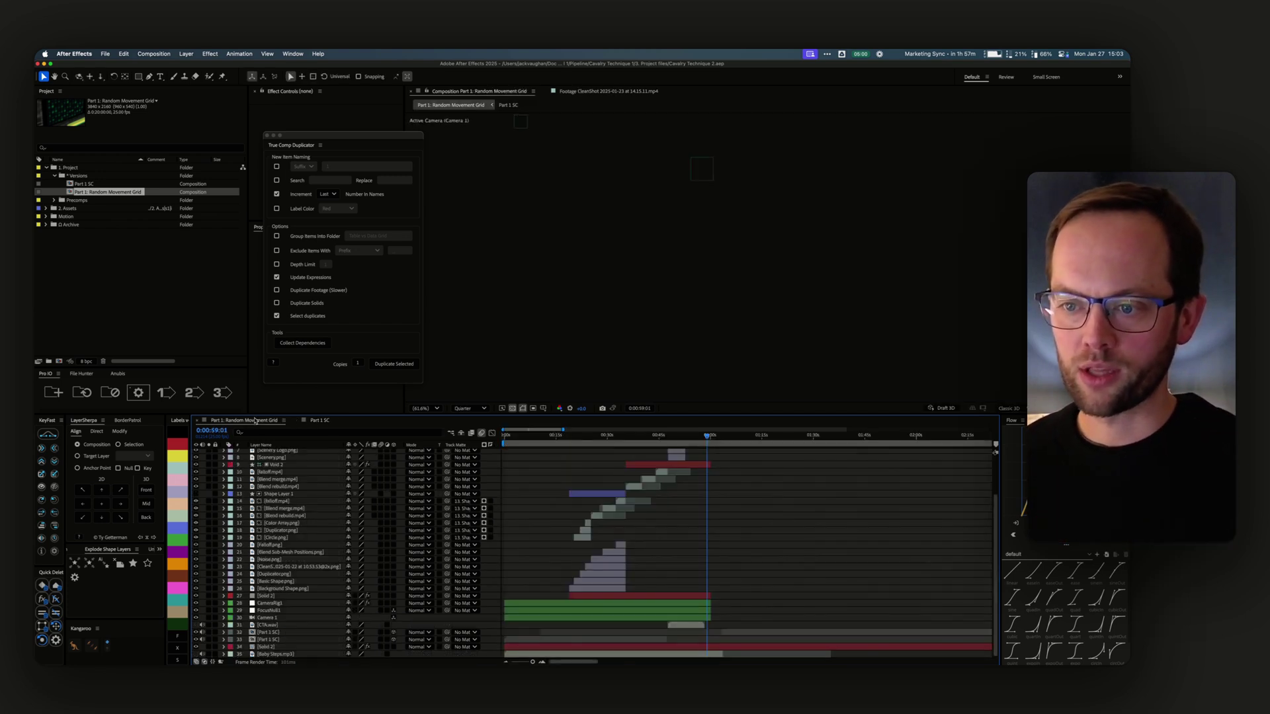
pyautogui.moveTo(706, 436); pyautogui.dragTo(741, 438)
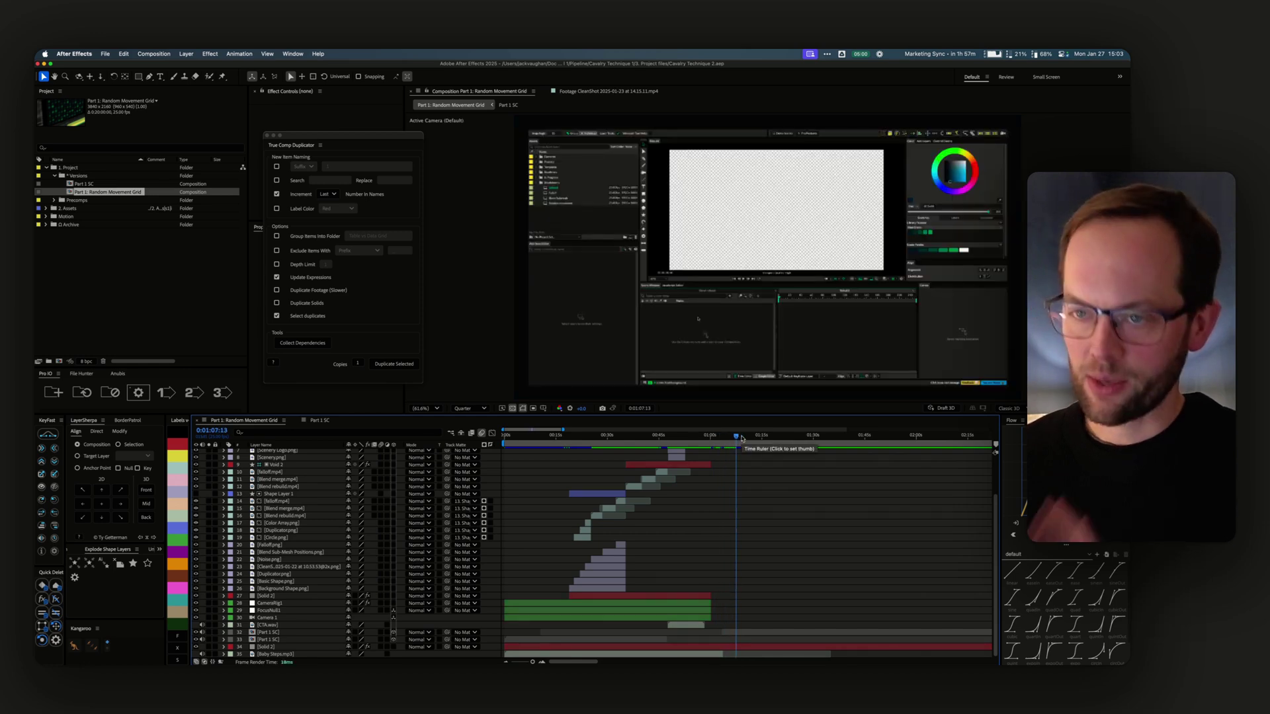
pyautogui.click(101, 185)
pyautogui.press('Down')
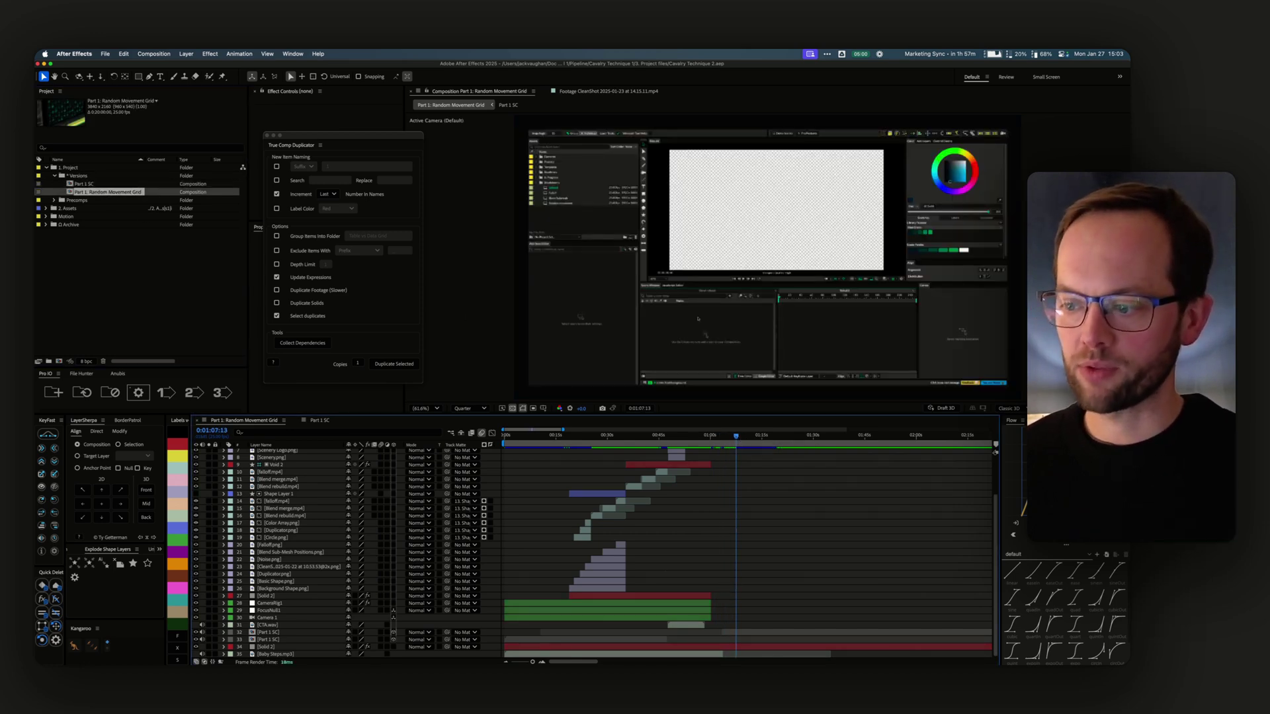
pyautogui.click(751, 633)
pyautogui.click(660, 641)
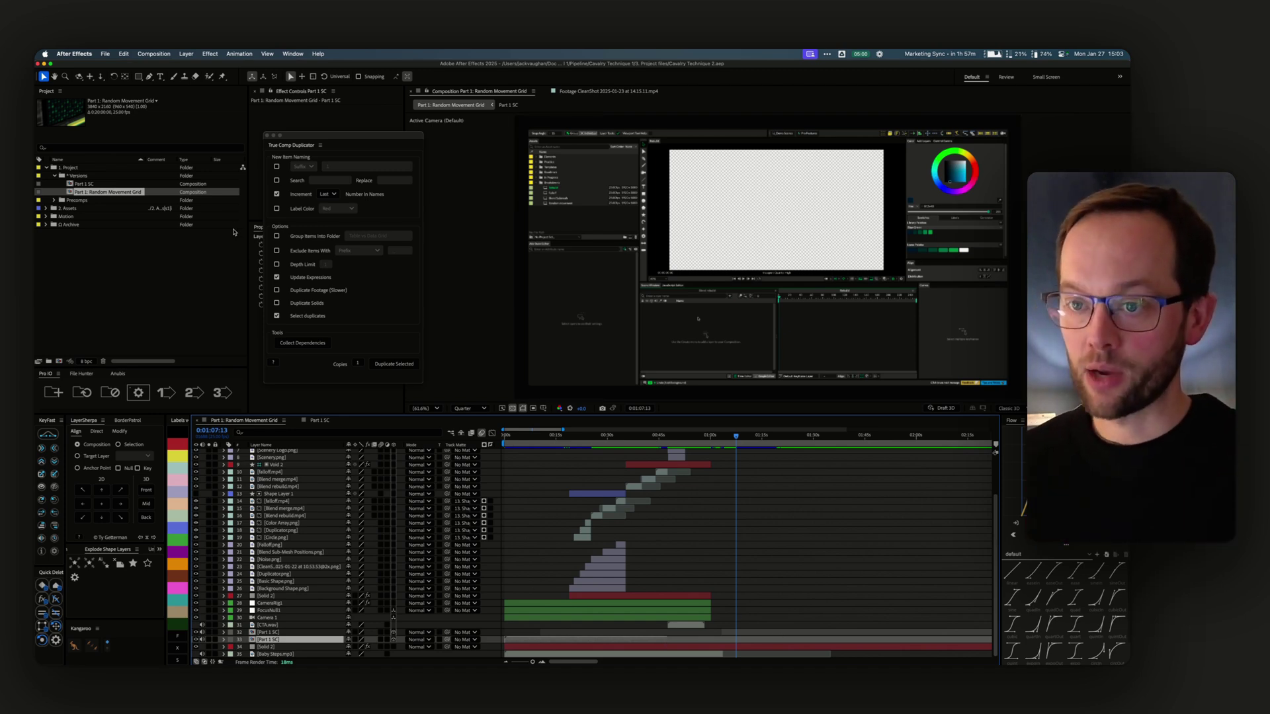
# Step: Select only Part 1: Random Movement Grid in the Project panel for duplicating
pyautogui.keyDown('shift'); pyautogui.click(91, 185); pyautogui.keyUp('shift')
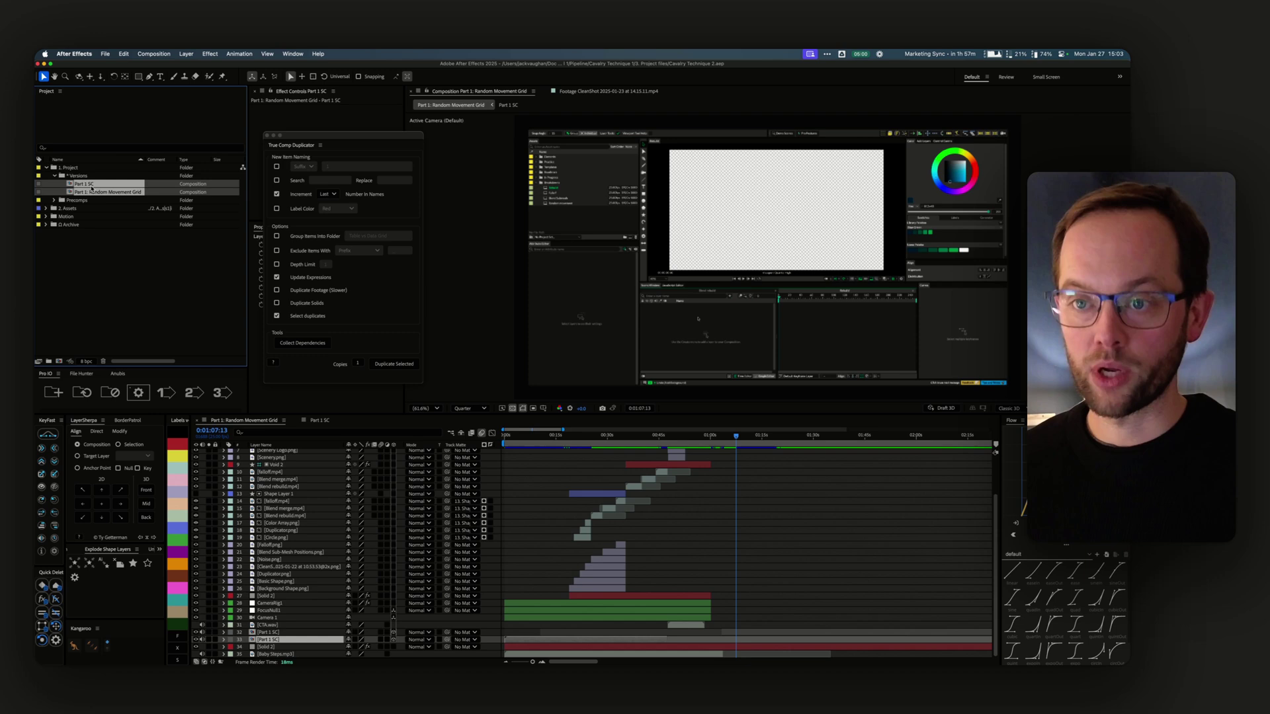
pyautogui.click(153, 238)
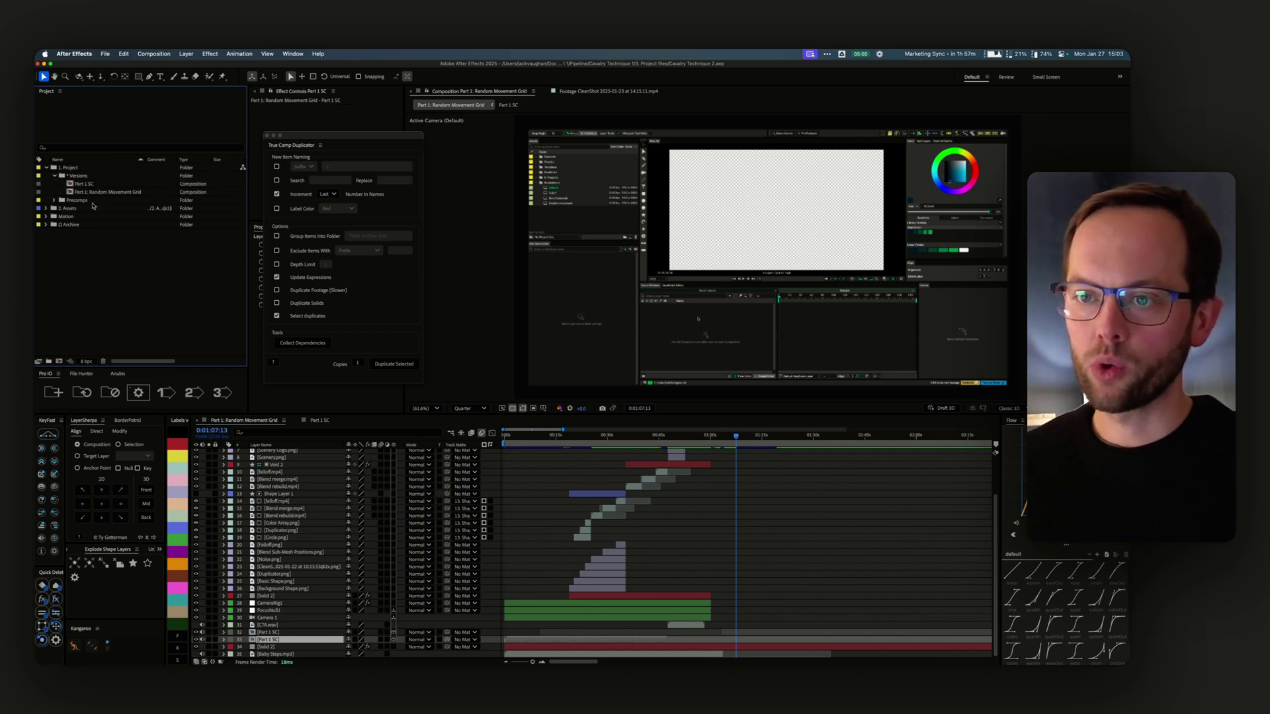
pyautogui.click(87, 193)
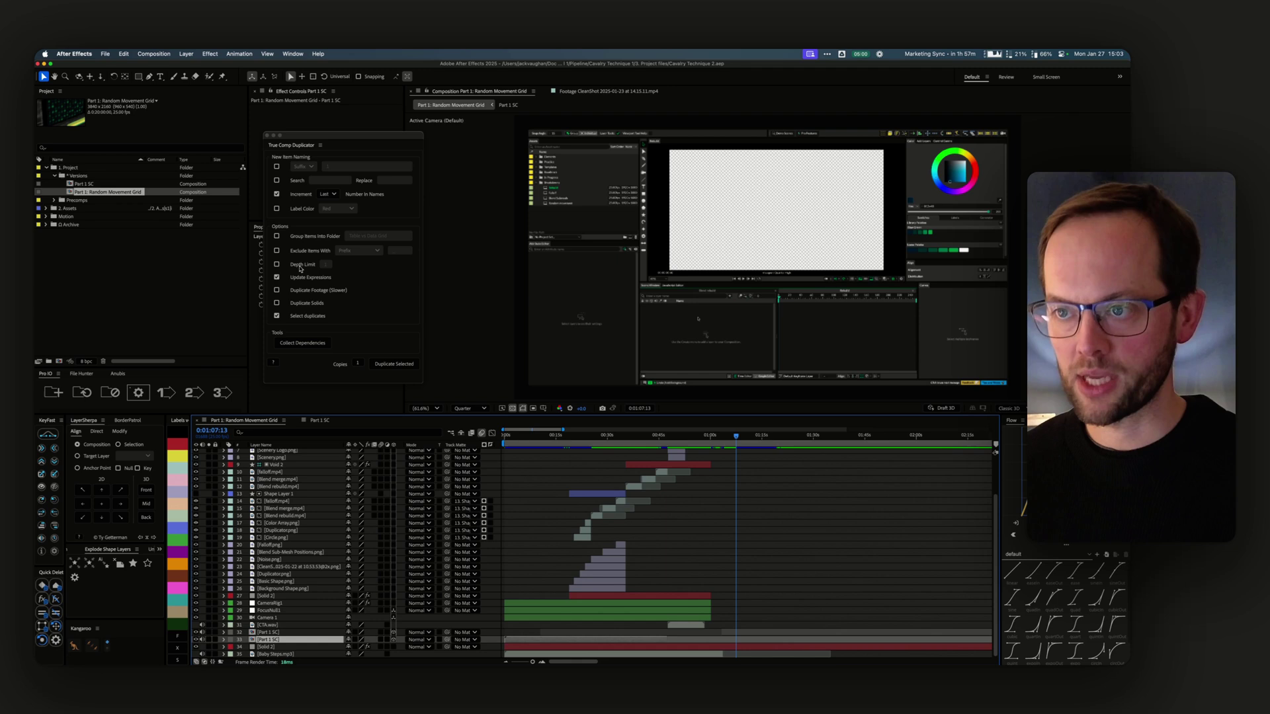
# Step: Duplicate the grid comp with True Comp Duplicator (11 items, 2 expressions) and select Part 2: Random Movement Grid
pyautogui.click(397, 363)
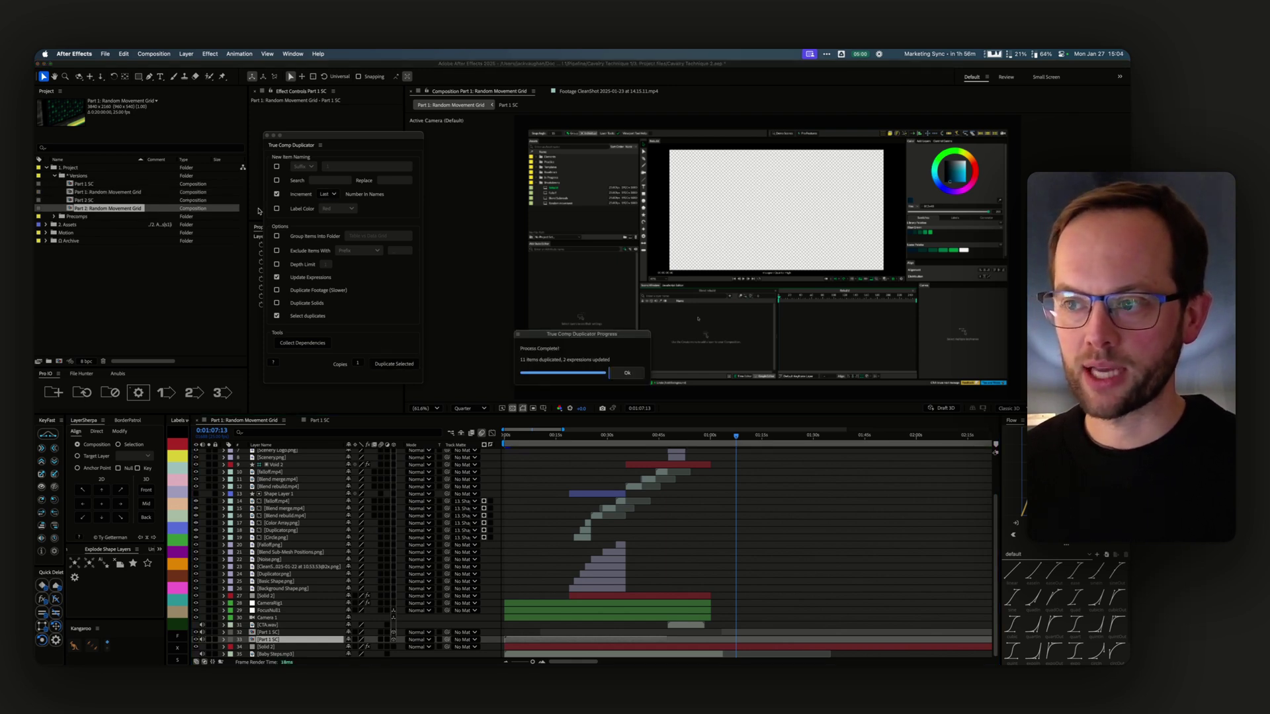
pyautogui.click(627, 373)
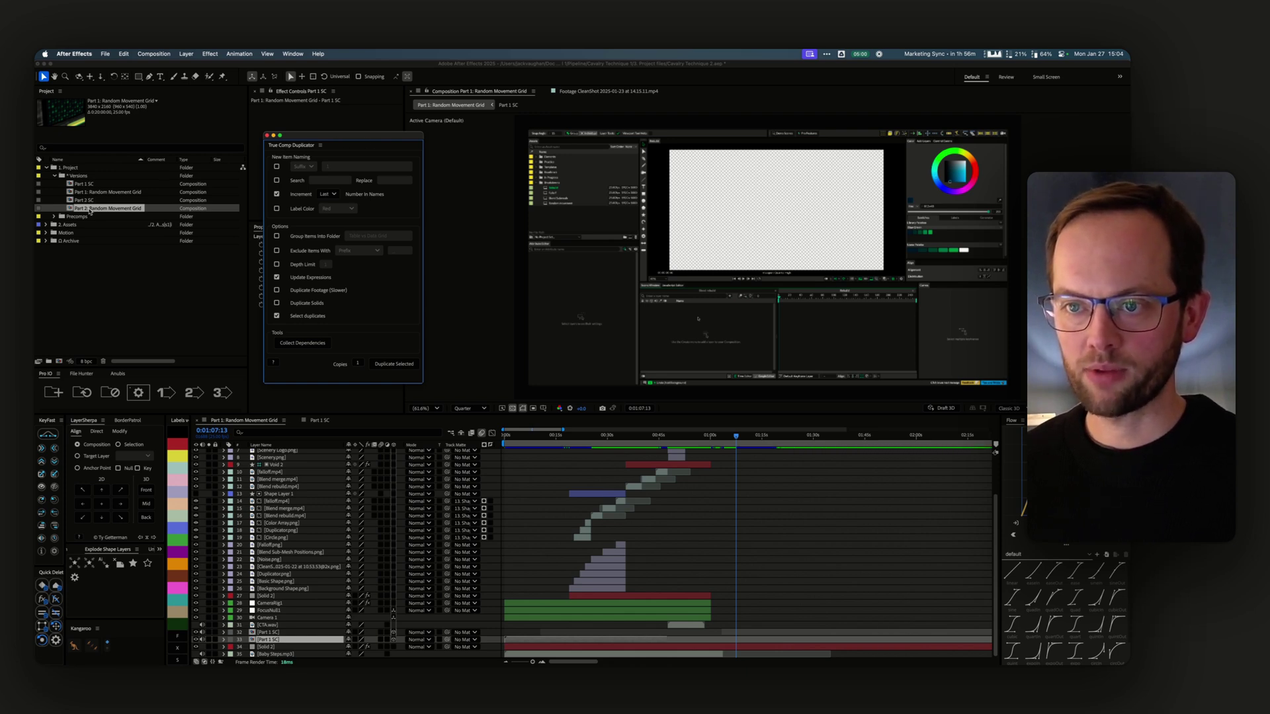
pyautogui.click(90, 211)
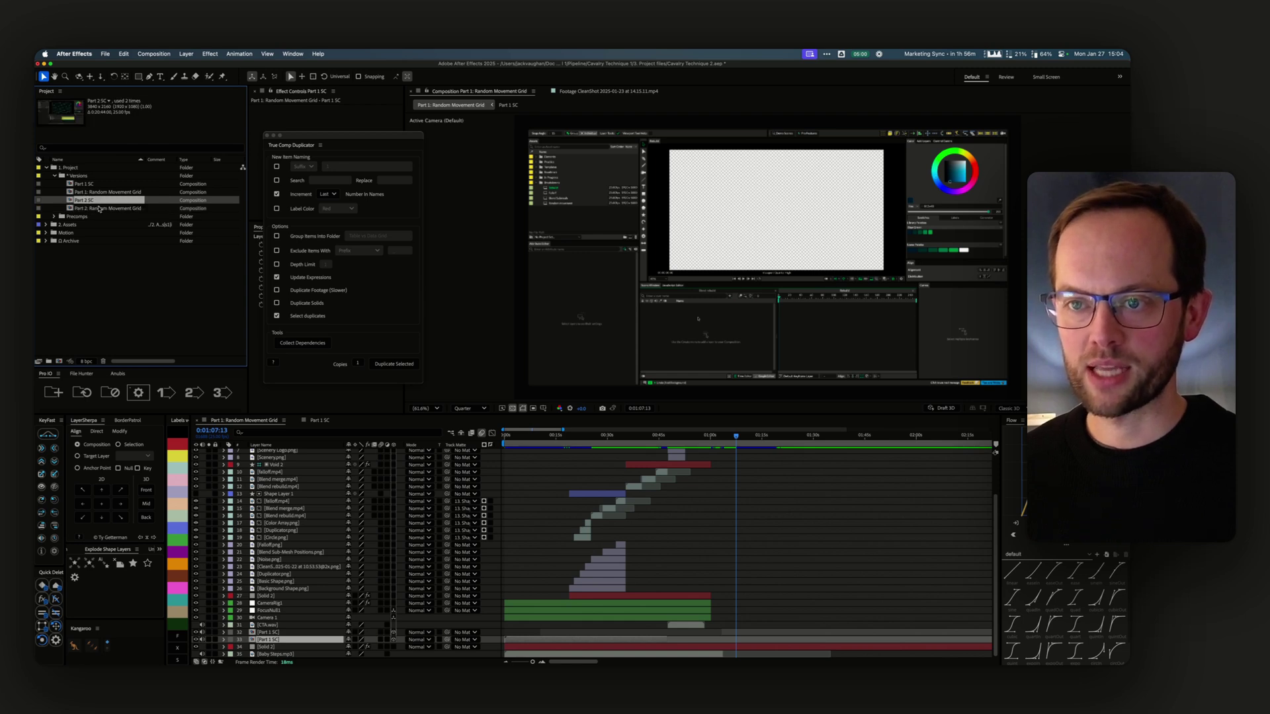
# Step: Open Part 2: Random Movement Grid and delete all of its layers
pyautogui.doubleClick(100, 208)
pyautogui.press('super+a')
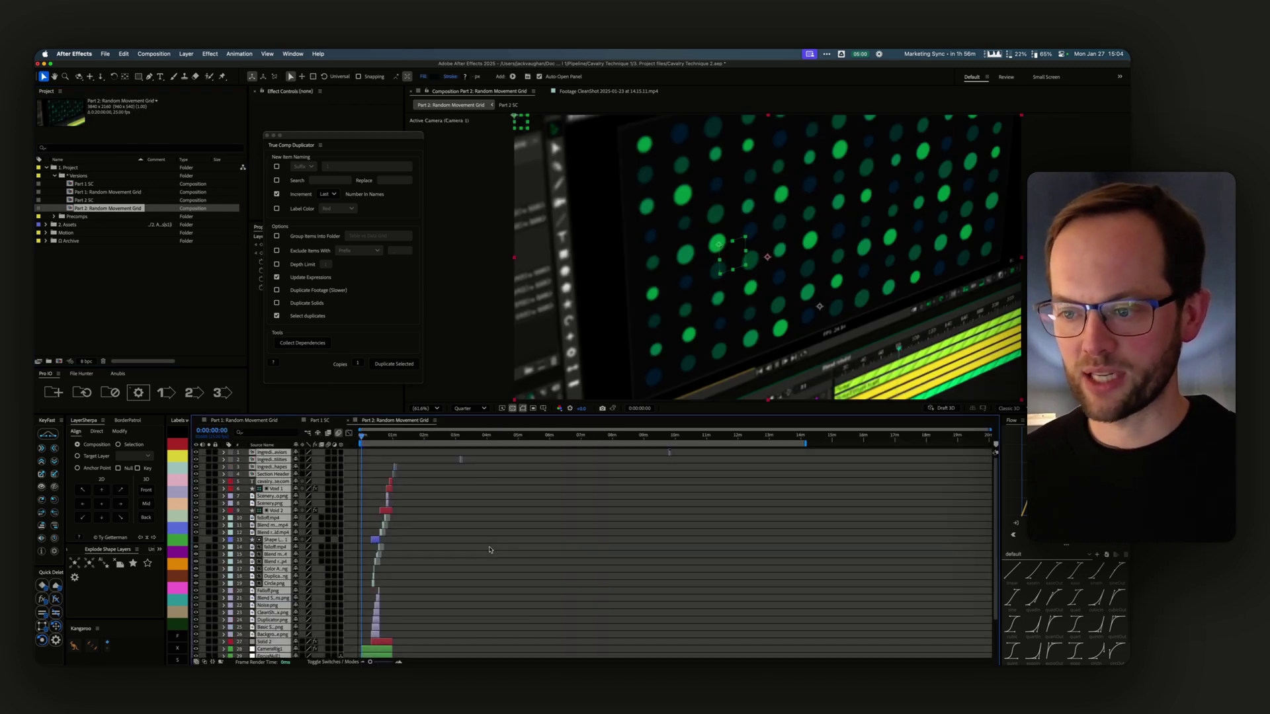
pyautogui.press('Delete')
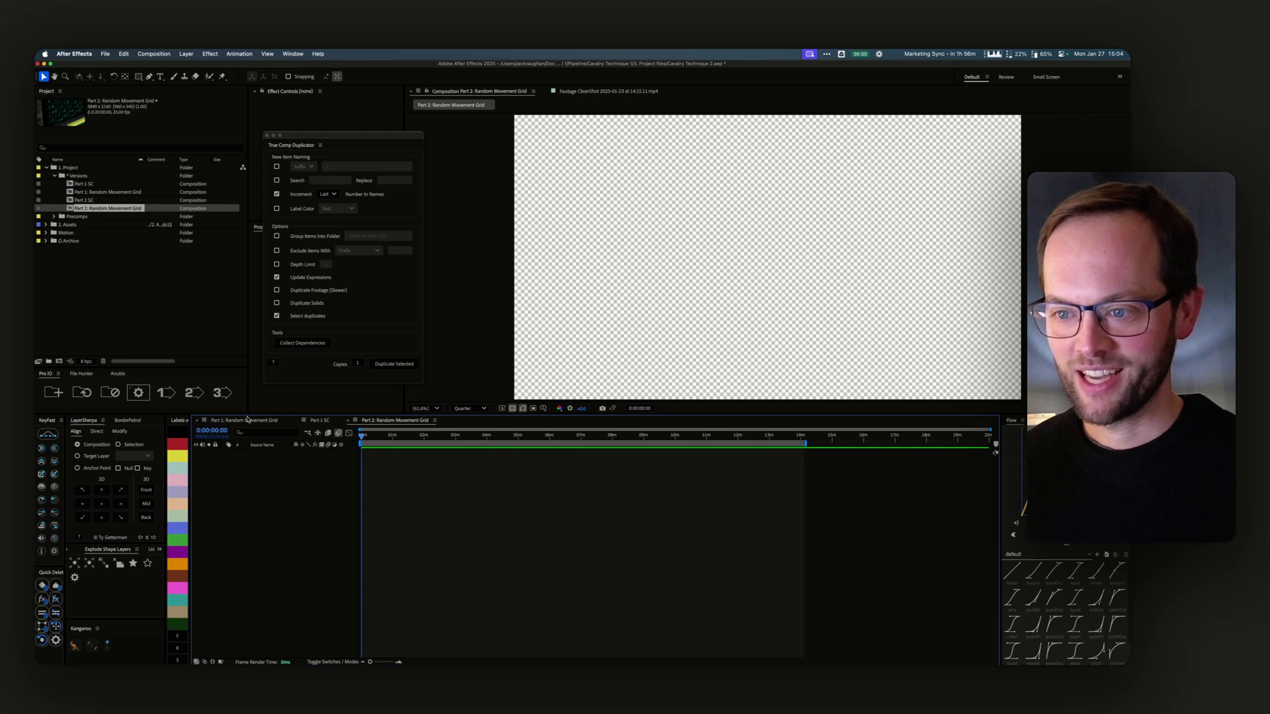
# Step: Switch between the Part 1 and Part 2 grid comps, ending on Part 1 SC
pyautogui.click(246, 420)
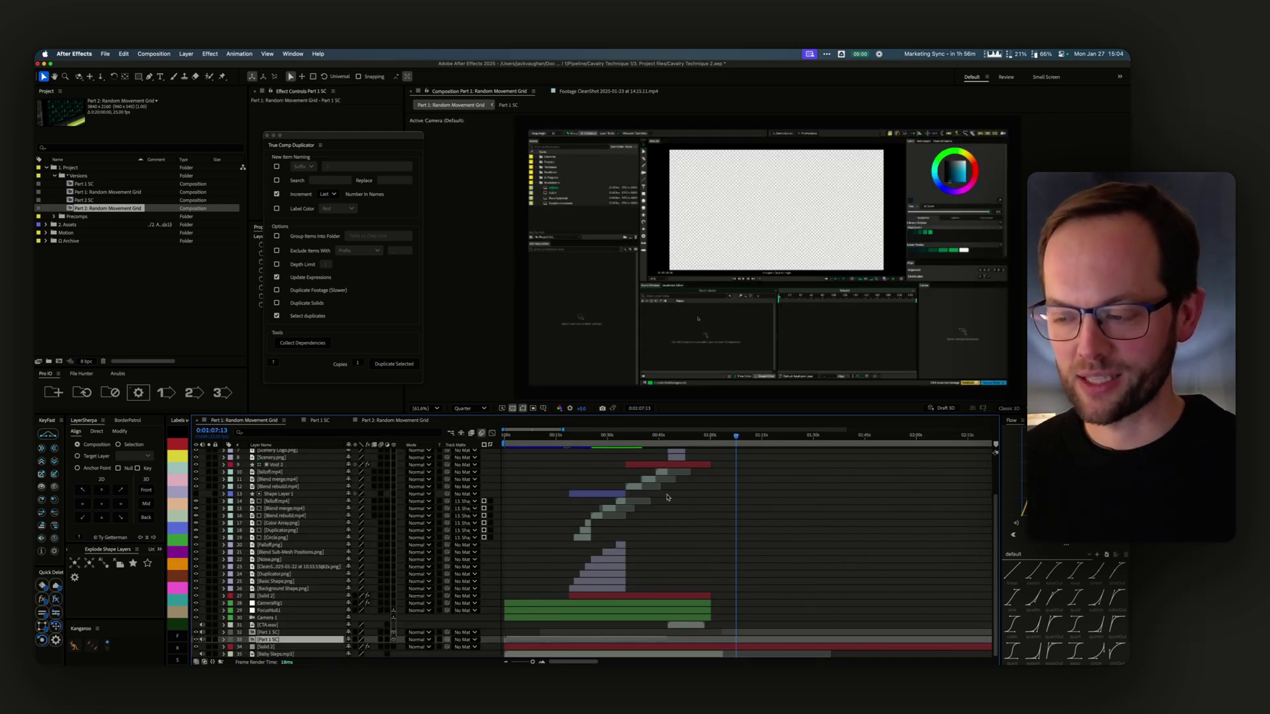
pyautogui.click(396, 421)
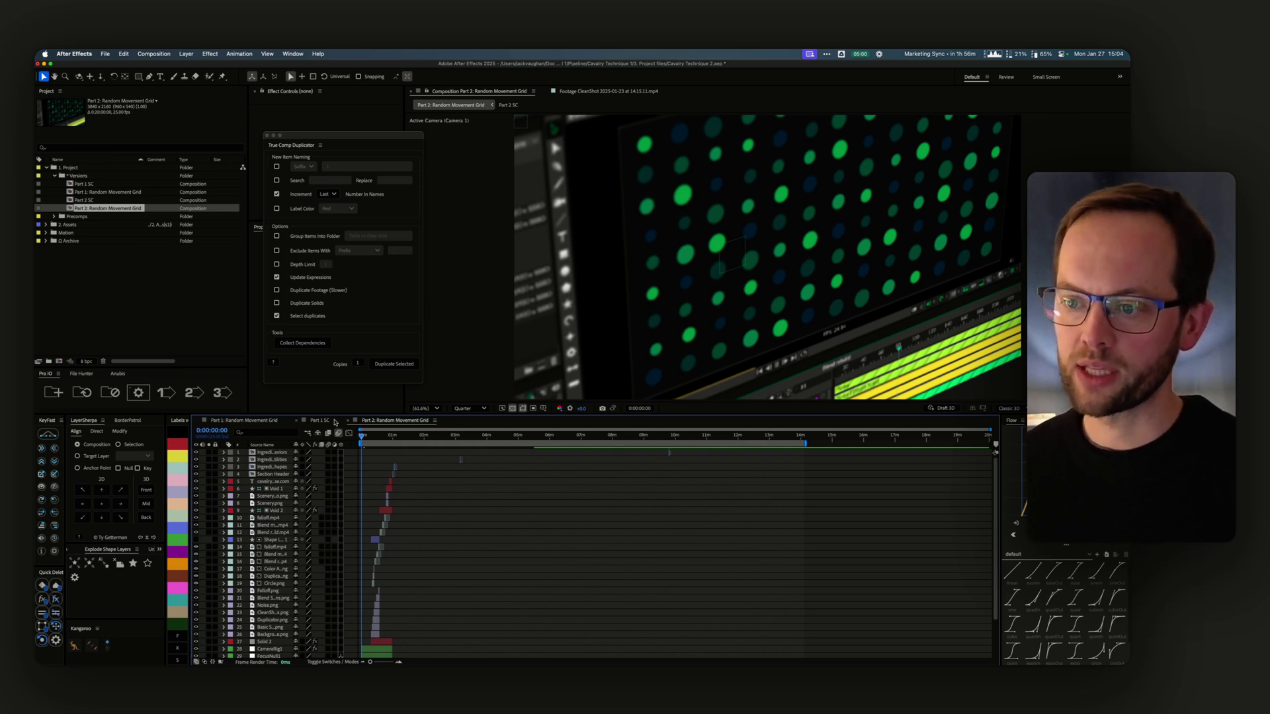
pyautogui.click(319, 420)
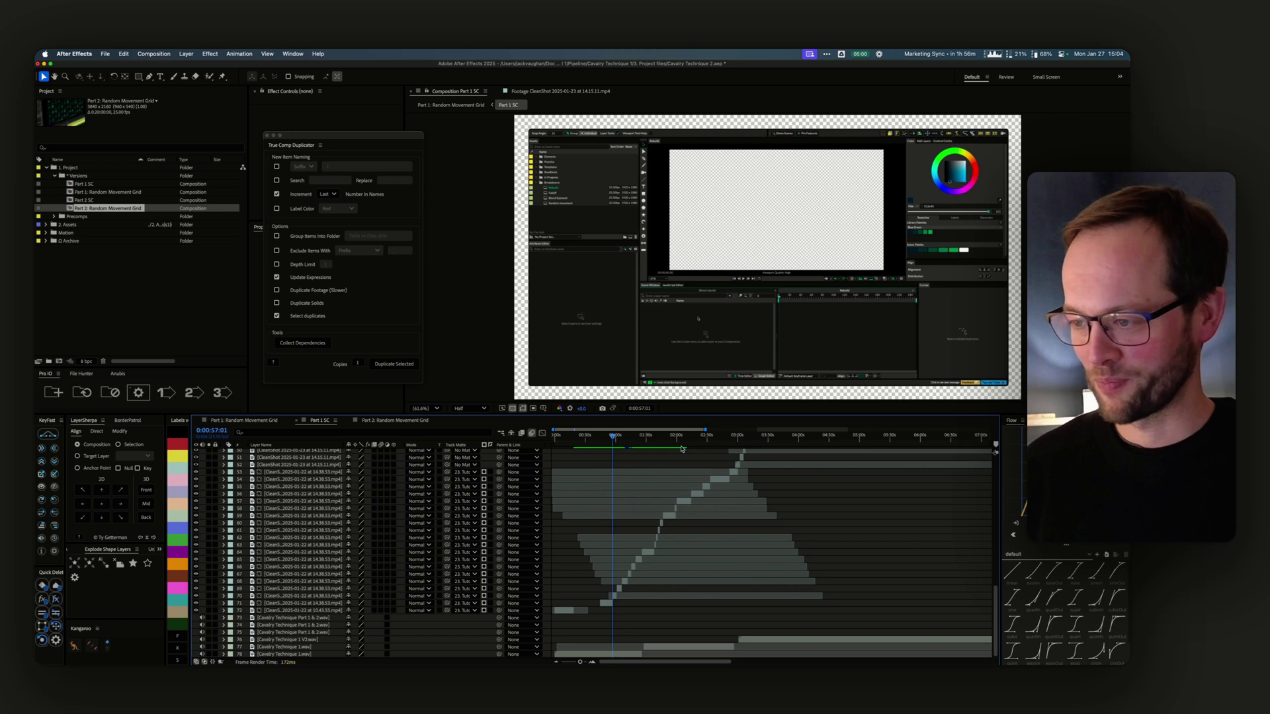
# Step: Scrub through the Part 1 SC screencast footage between about 1:16 and 1:53
pyautogui.click(664, 441)
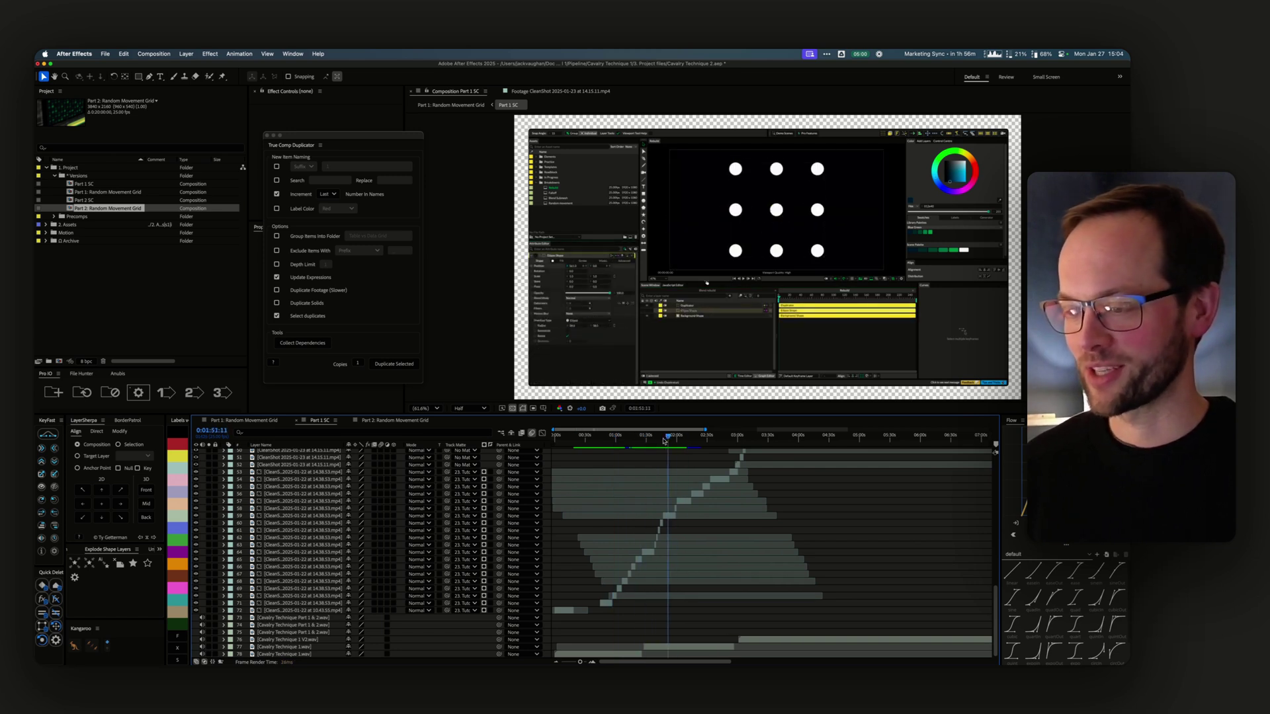
pyautogui.moveTo(664, 441); pyautogui.dragTo(650, 443)
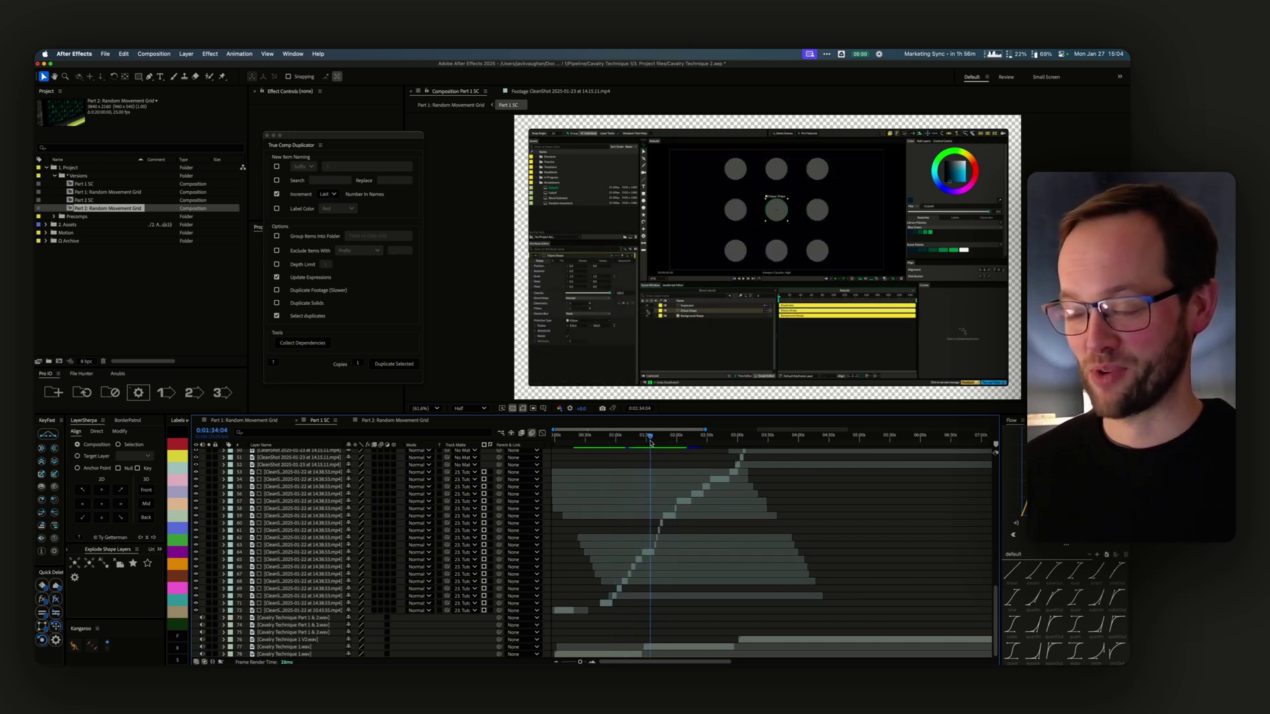
pyautogui.click(663, 438)
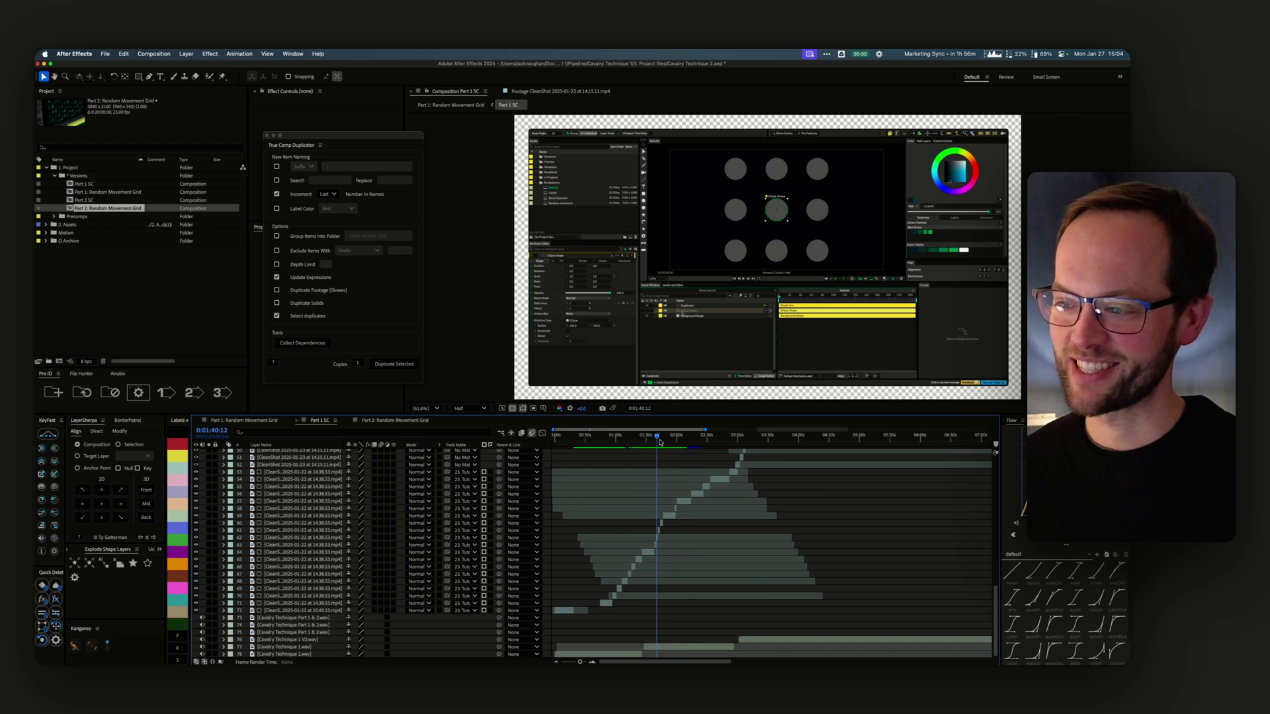
pyautogui.moveTo(663, 439); pyautogui.dragTo(632, 435)
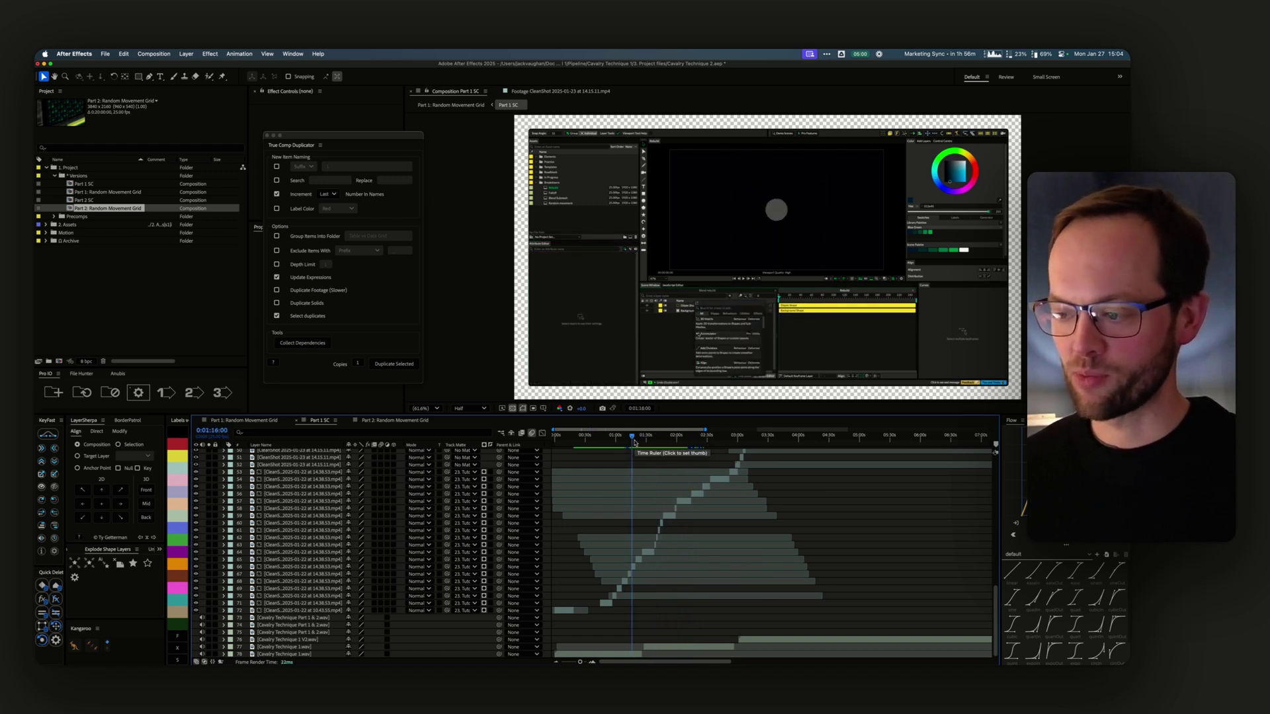
pyautogui.moveTo(633, 442); pyautogui.dragTo(724, 435)
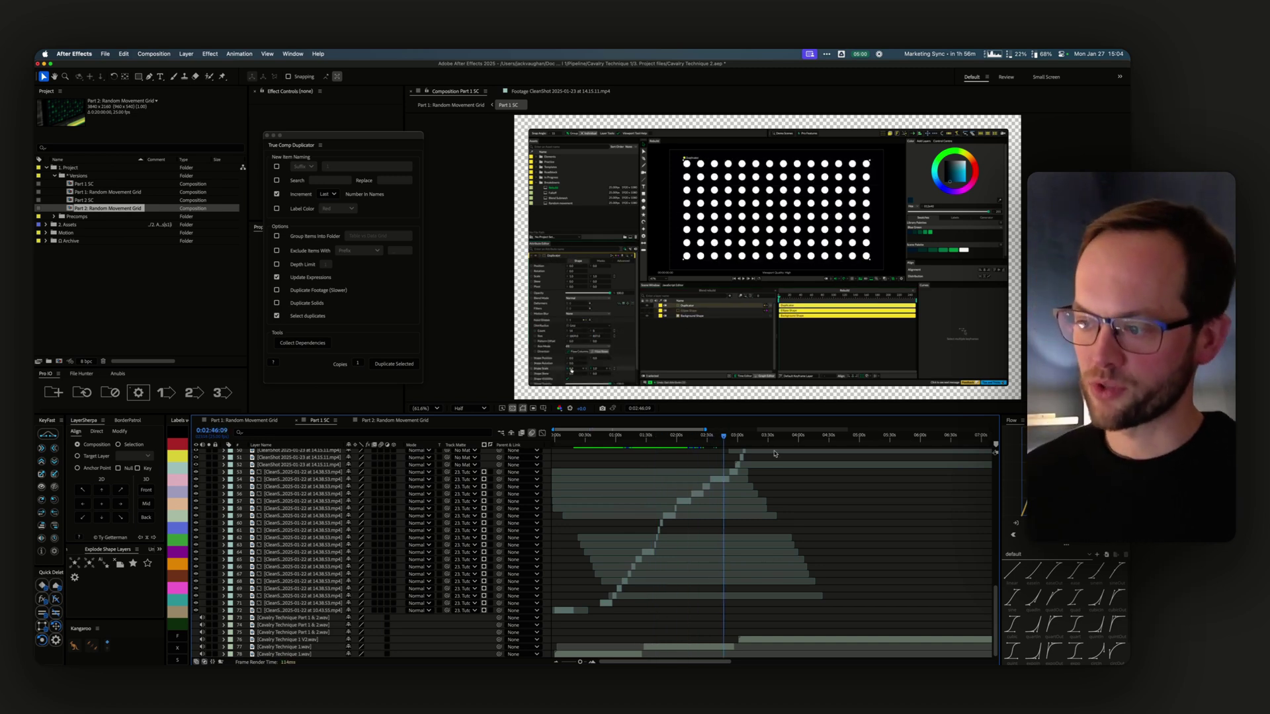
pyautogui.scroll(10, 869, 562)
pyautogui.scroll(-8, 848, 552)
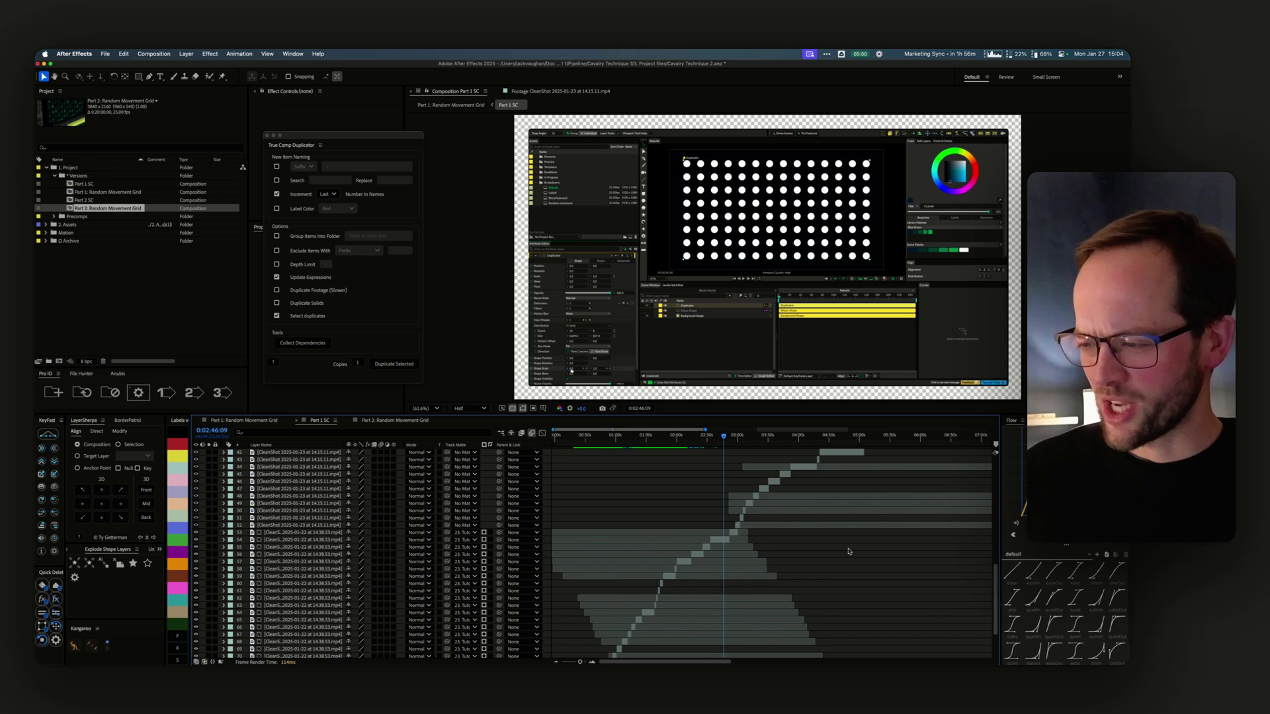
# Step: Zoom the timeline, set the time to 0:04:34 and select layer 42, the CleanShot screencast
pyautogui.click(840, 437)
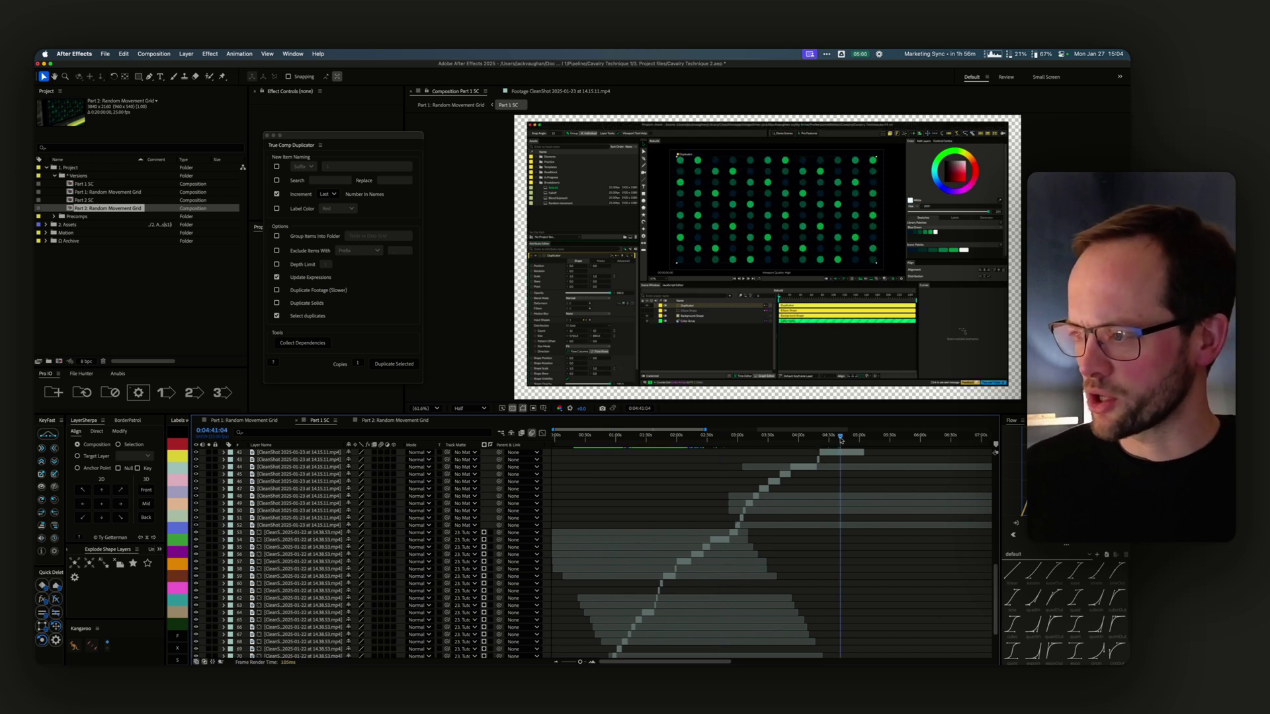
pyautogui.press('=')
pyautogui.press('=')
pyautogui.press('=')
pyautogui.press('=')
pyautogui.scroll(3, 760, 503)
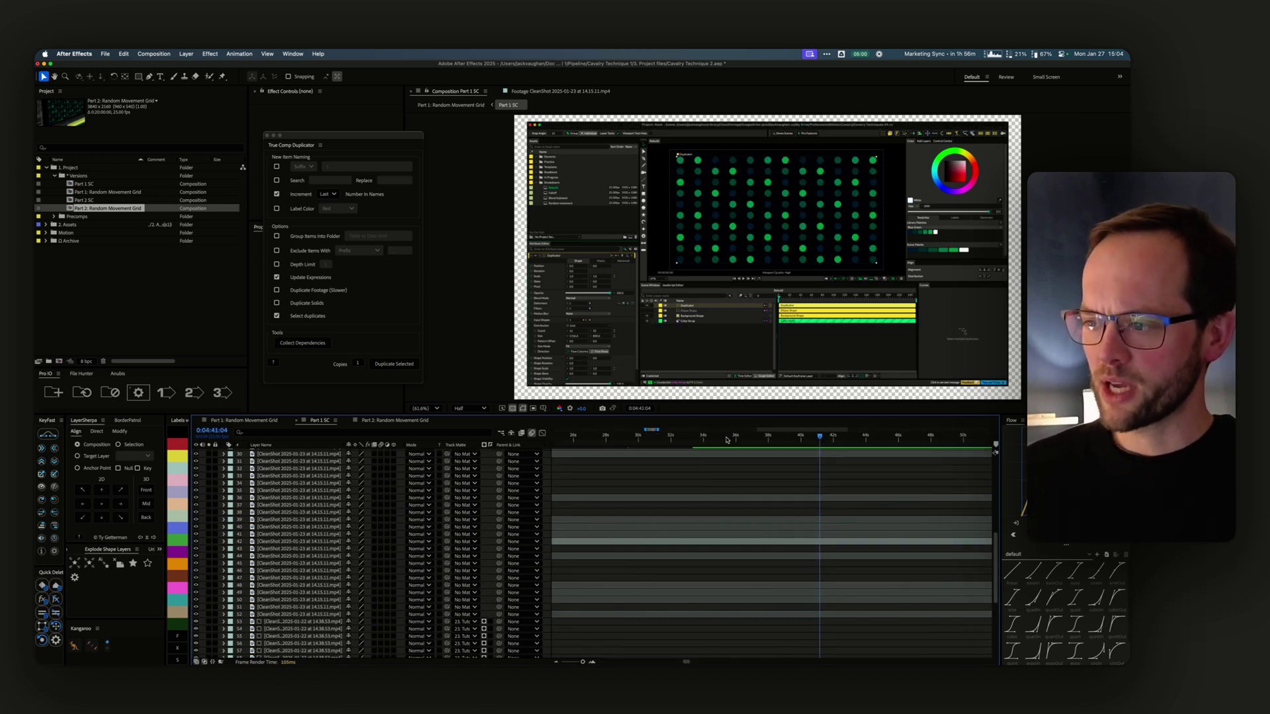
pyautogui.click(715, 437)
pyautogui.moveTo(715, 437); pyautogui.dragTo(703, 438)
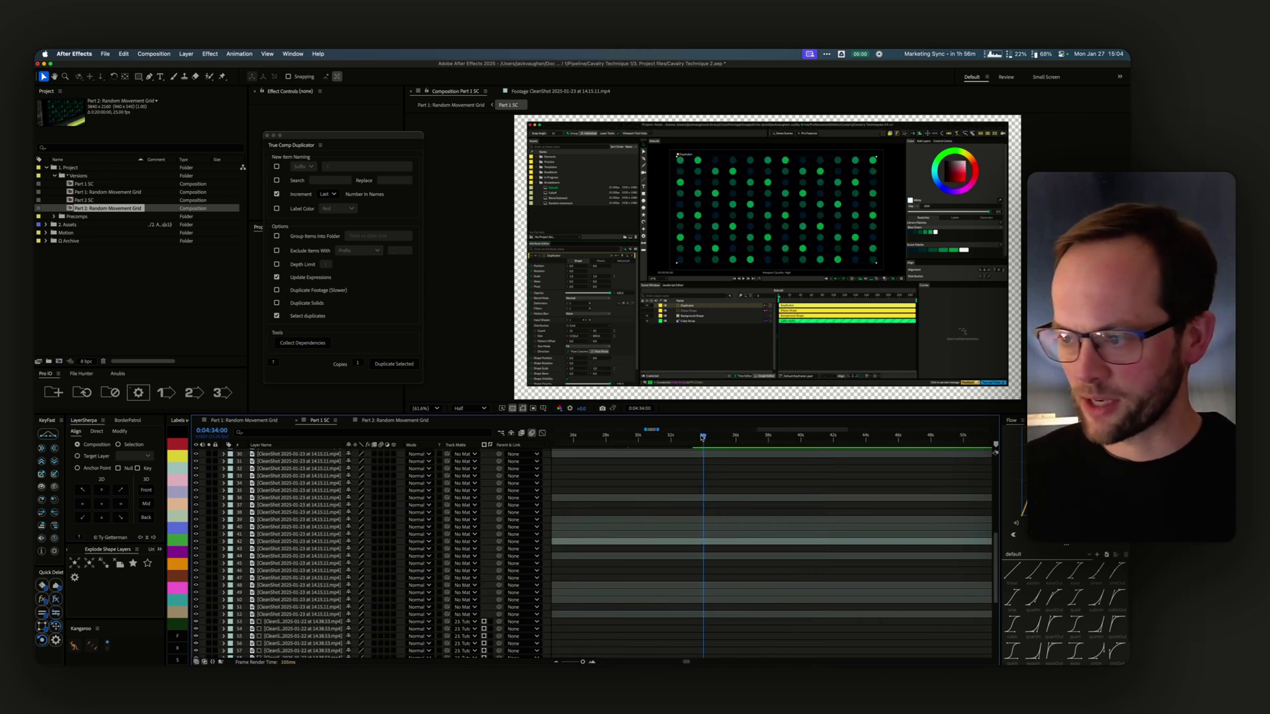
pyautogui.click(711, 540)
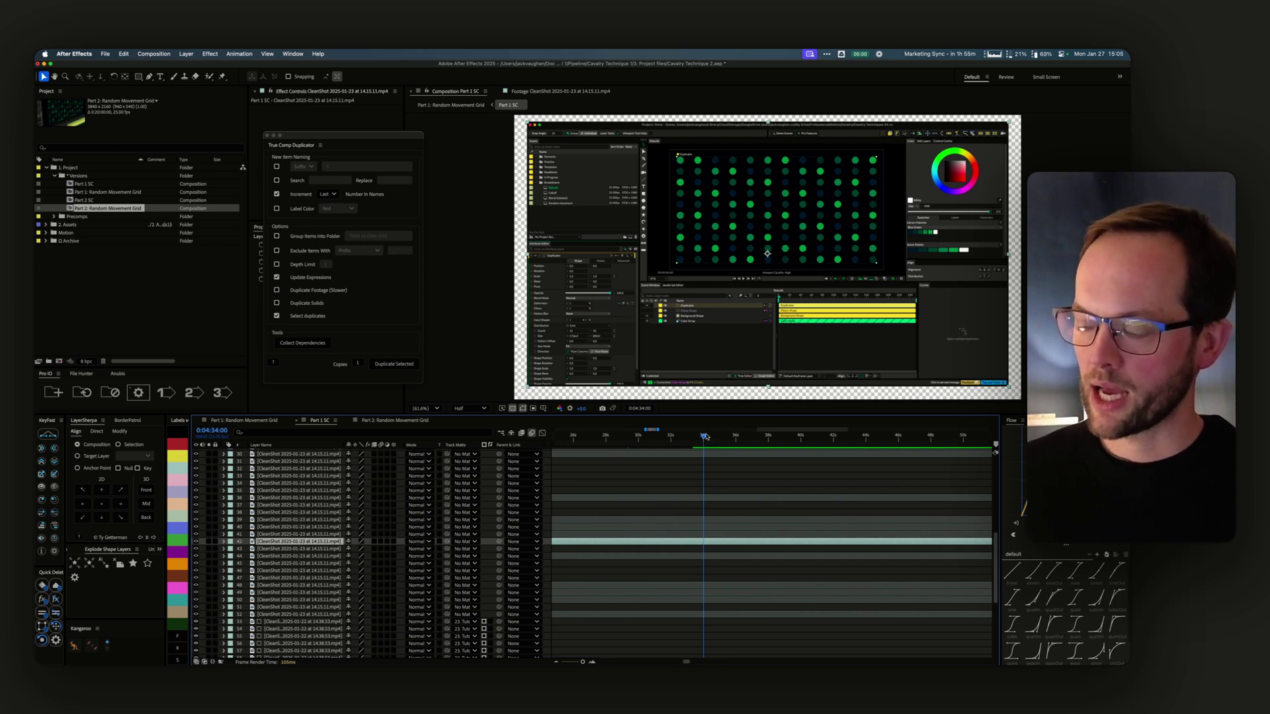
pyautogui.moveTo(705, 437)
pyautogui.mouseDown()
pyautogui.moveTo(737, 437)
pyautogui.moveTo(703, 437)
pyautogui.mouseUp()
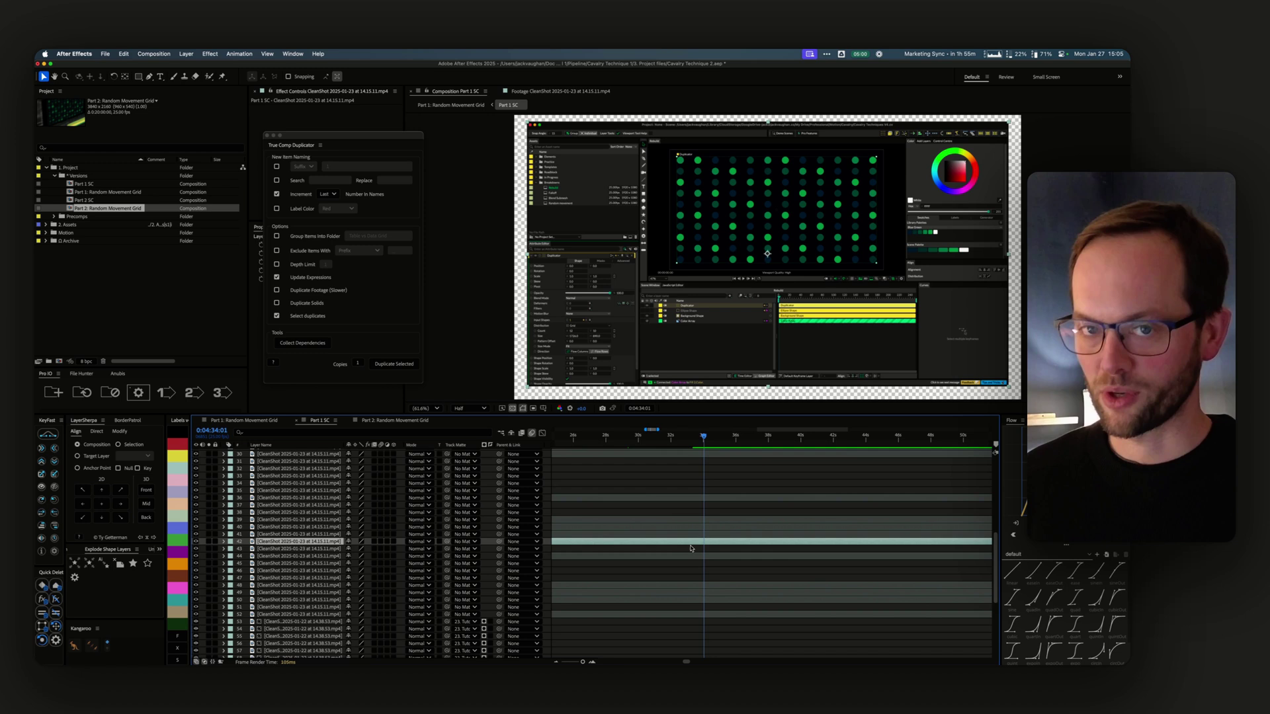
# Step: Split layer 42 at the current time and enable Time Remapping on the second part
pyautogui.hotkey('ctrl', 'space')
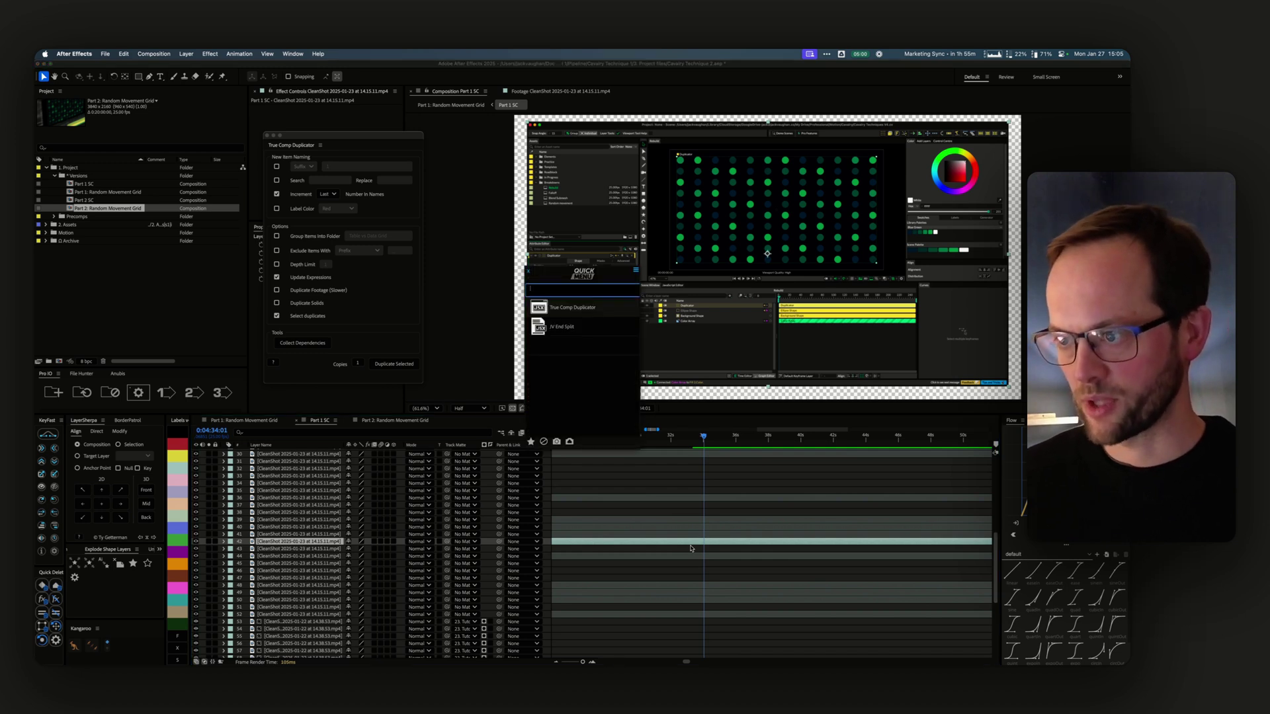
pyautogui.press('Down')
pyautogui.press('Return')
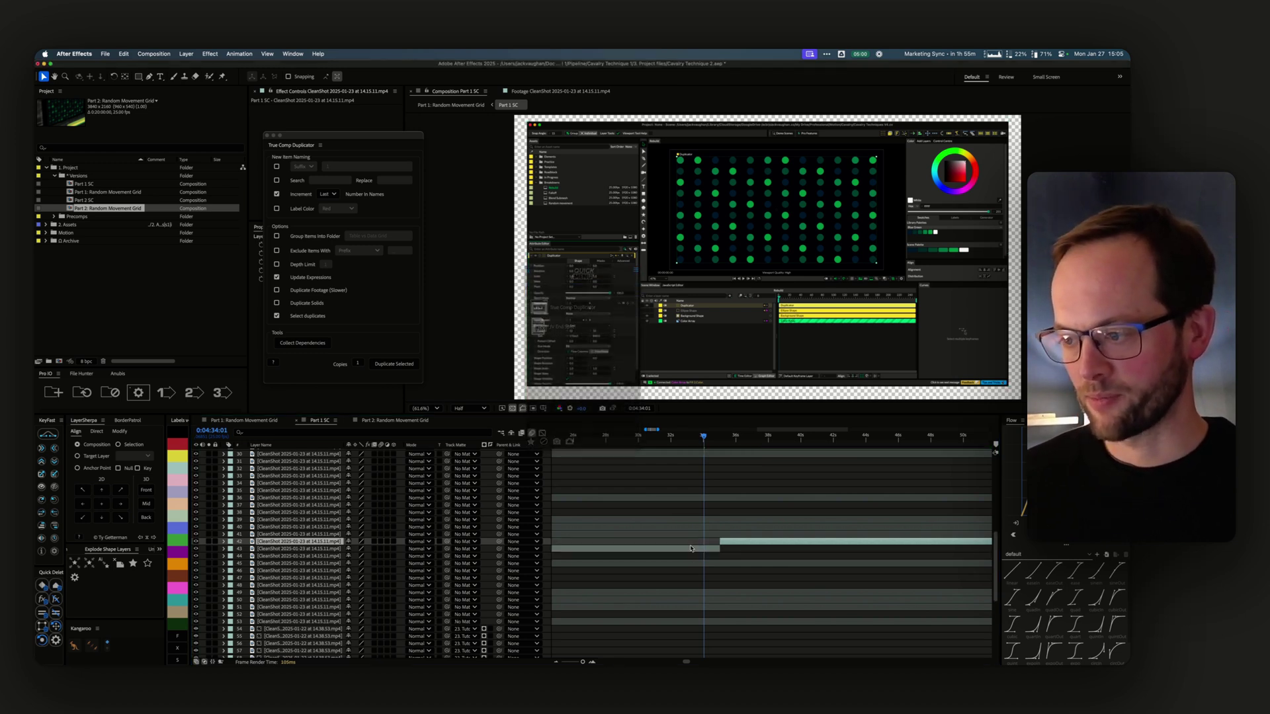
pyautogui.click(693, 550)
pyautogui.press('super+alt+t')
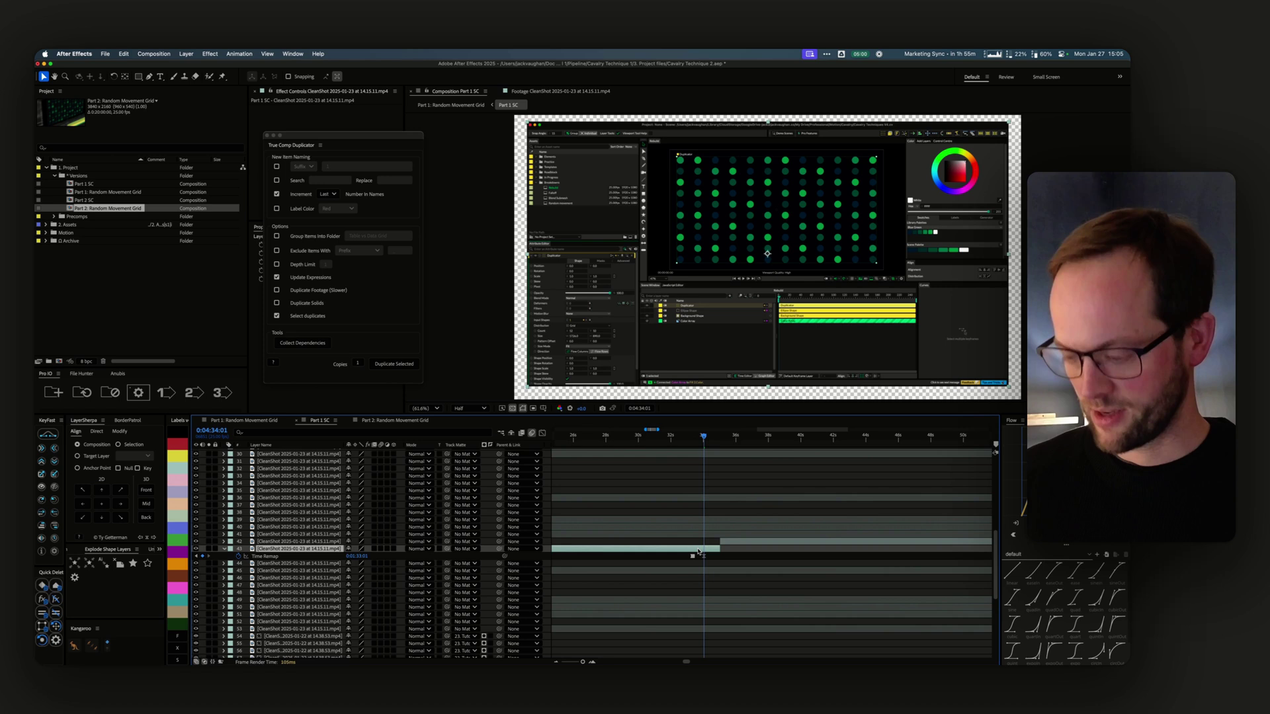
# Step: Extend the held part's out-point, preview, undo the move, and return to 0:04:33:06
pyautogui.press('=')
pyautogui.press('=')
pyautogui.press('=')
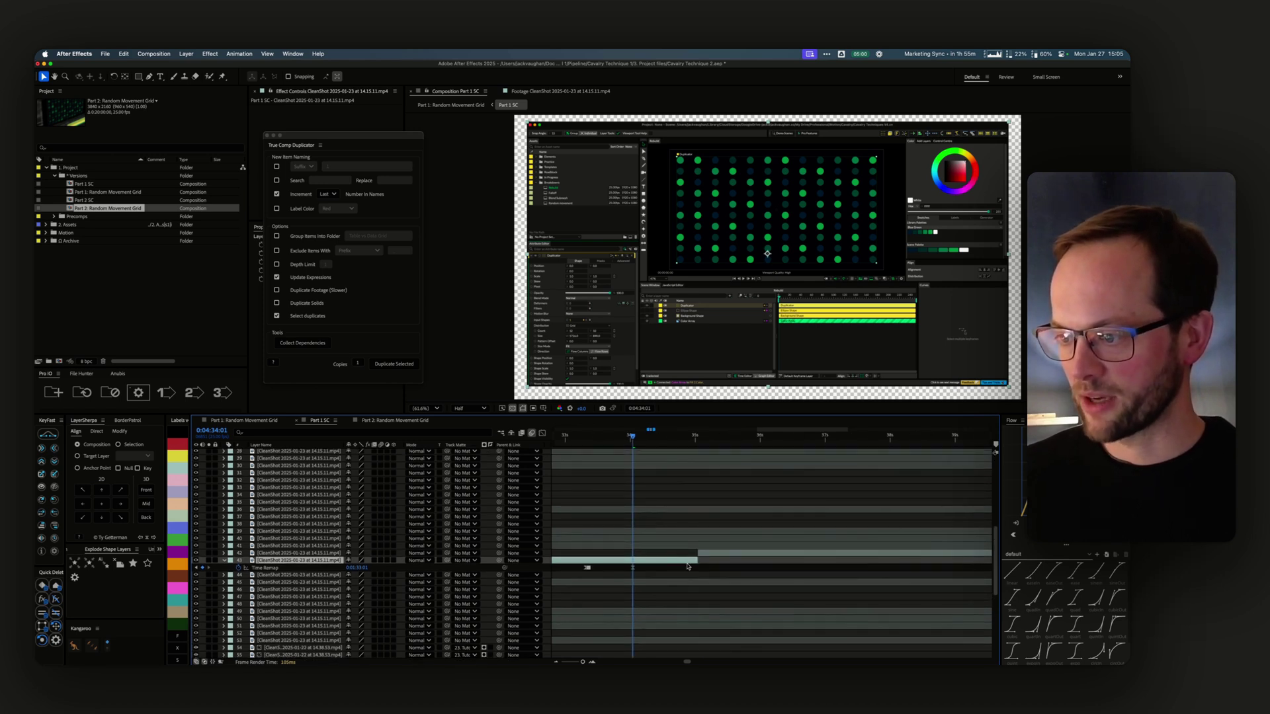
pyautogui.moveTo(706, 563); pyautogui.dragTo(880, 560)
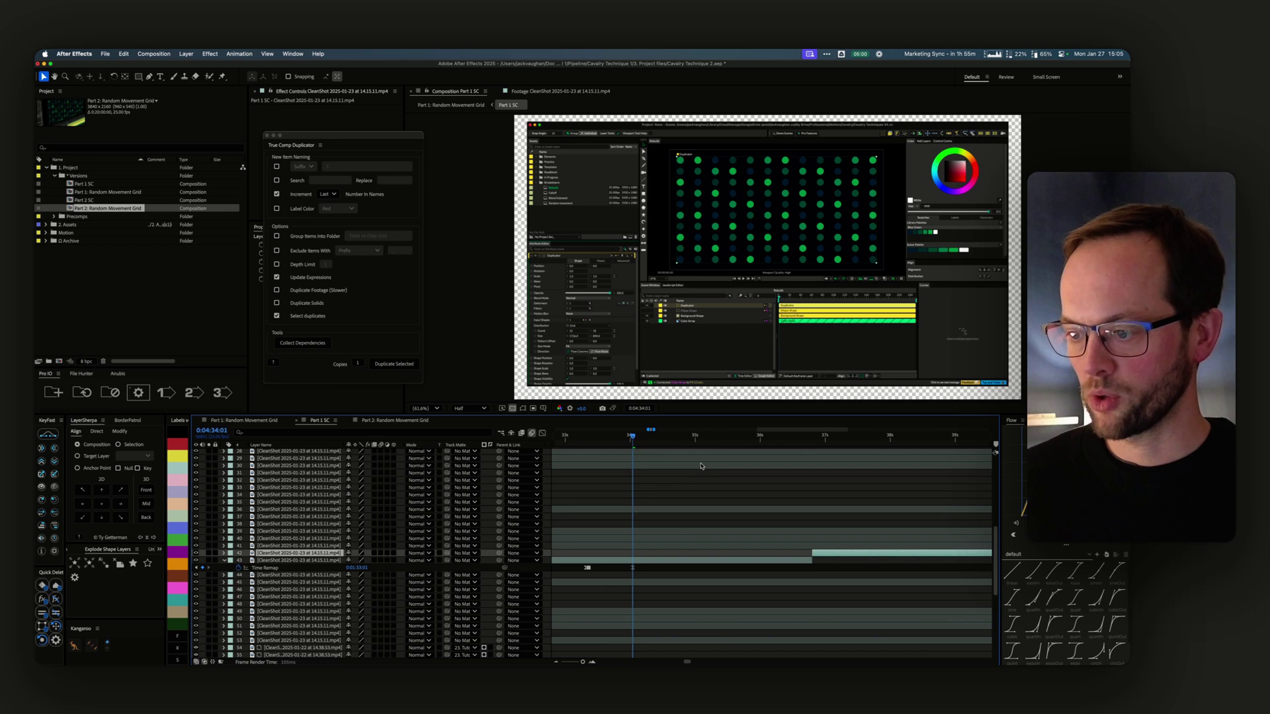
pyautogui.press('space')
pyautogui.press('space')
pyautogui.press('super+z')
pyautogui.press('super+z')
pyautogui.press('super+z')
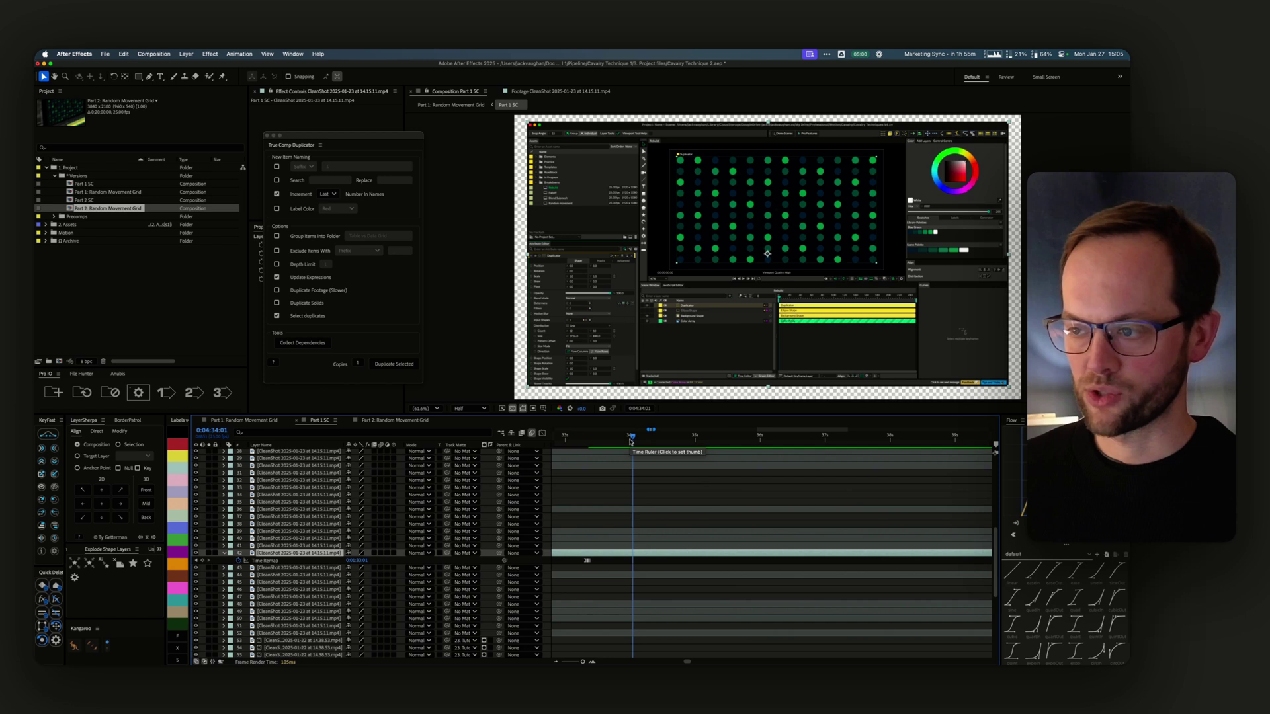
pyautogui.moveTo(631, 438); pyautogui.dragTo(581, 437)
pyautogui.moveTo(311, 139); pyautogui.dragTo(298, 137)
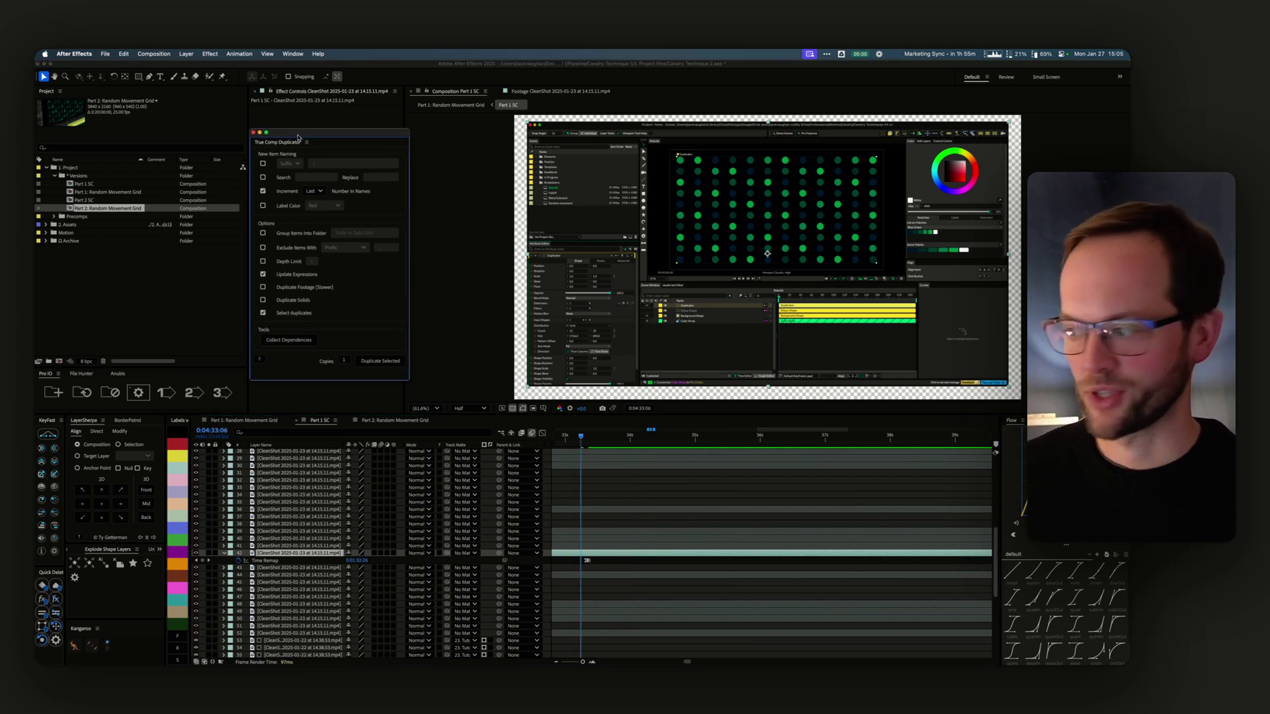